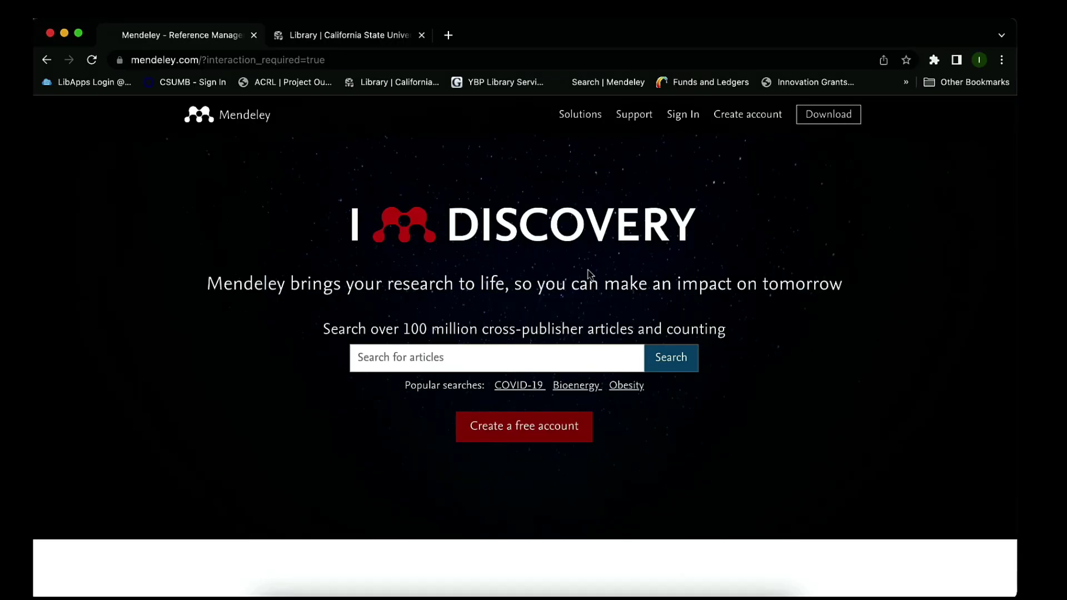
Step: Sign in to Mendeley, then open OneSearch Advanced Search from the CSUMB Library home page
left_click(683, 115)
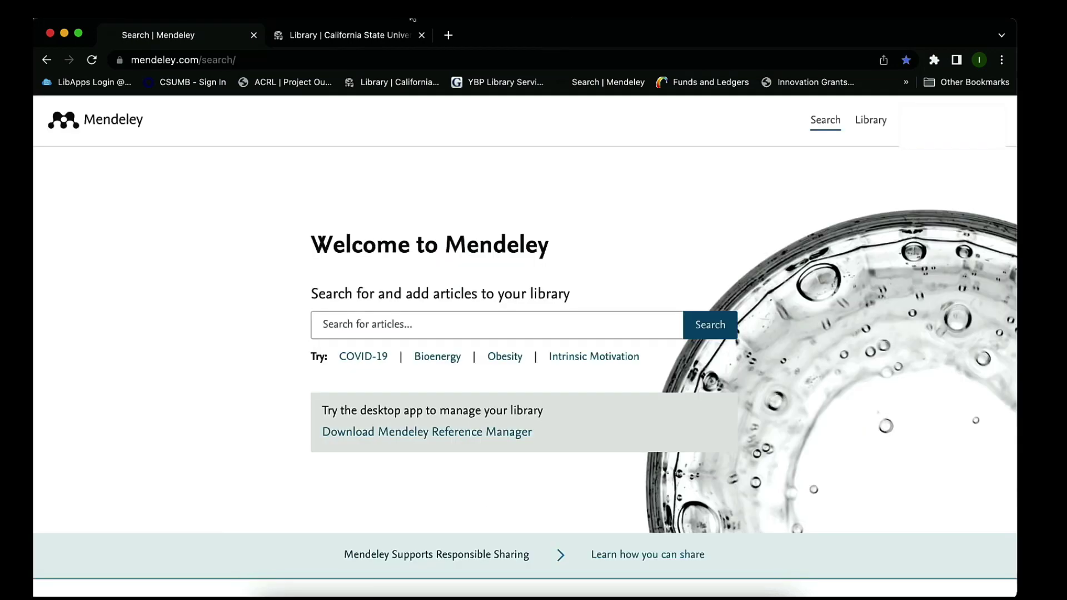
left_click(385, 35)
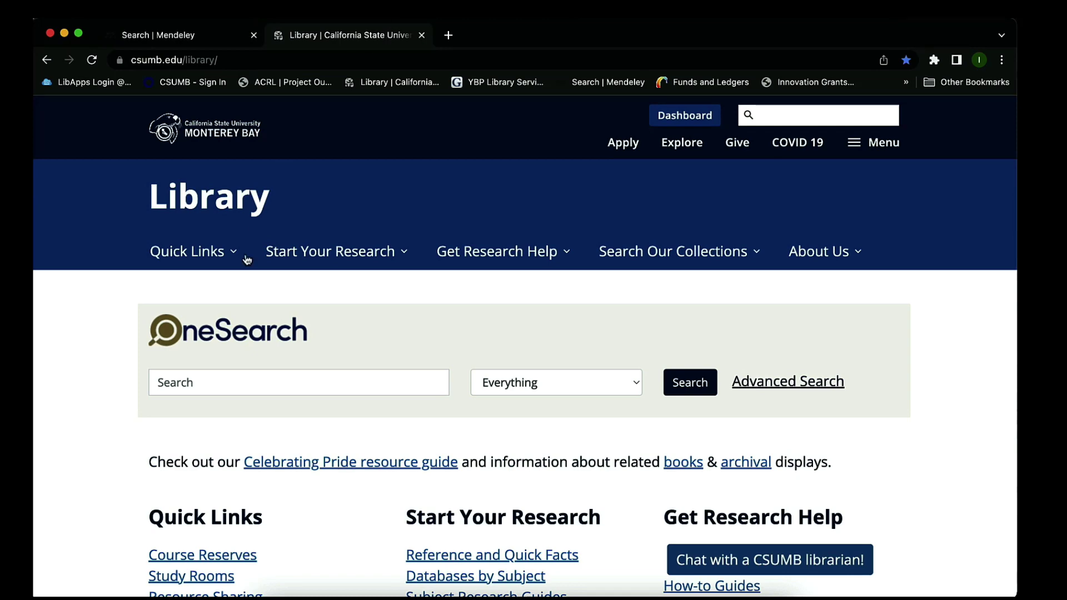
scroll(283, 342, "down", 2)
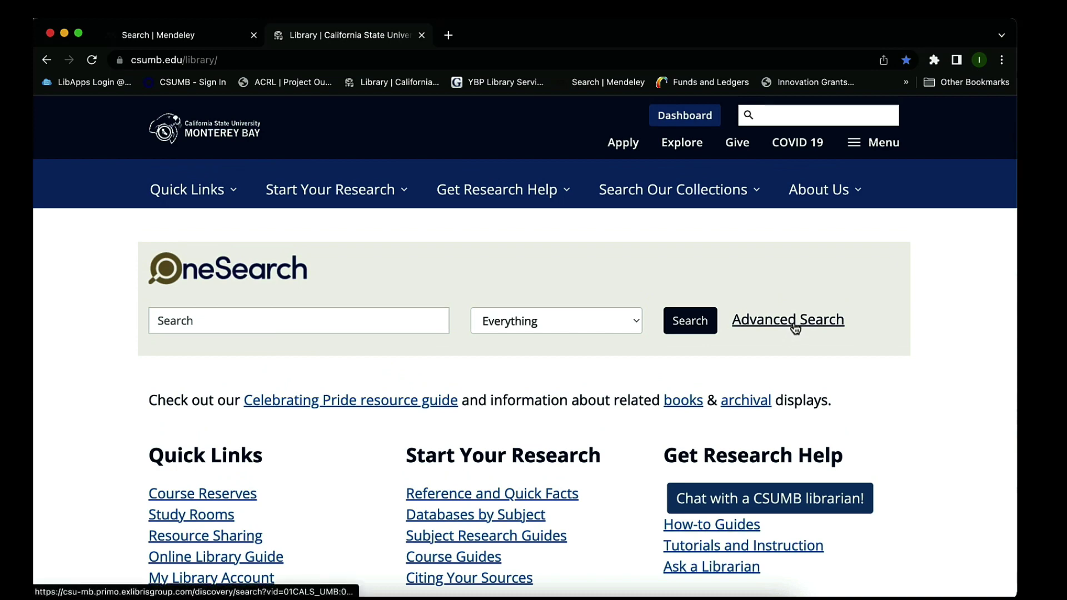
scroll(723, 361, "down", 2)
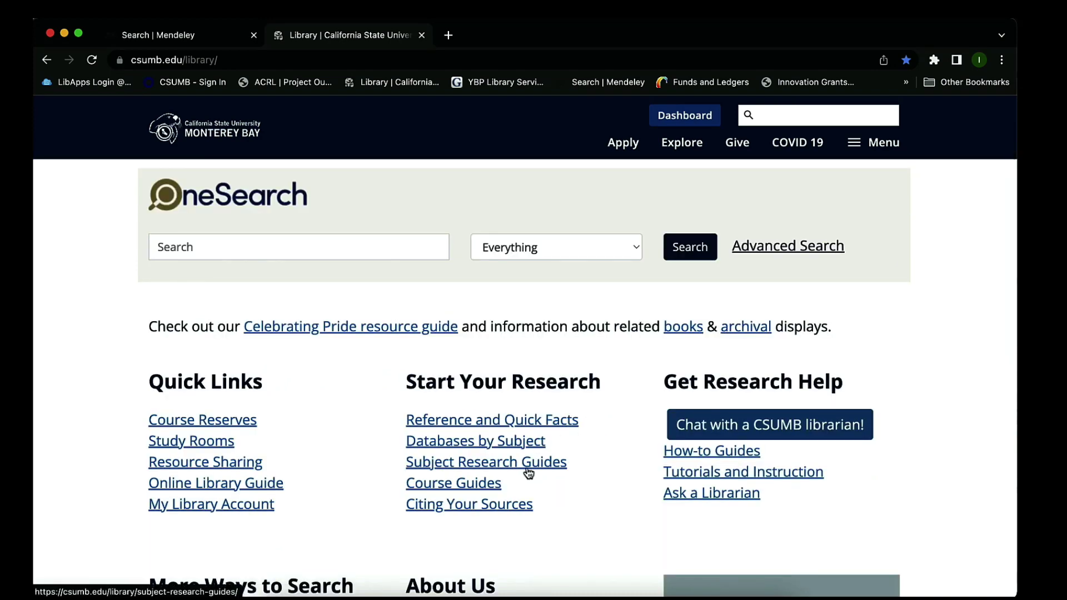
left_click(776, 250)
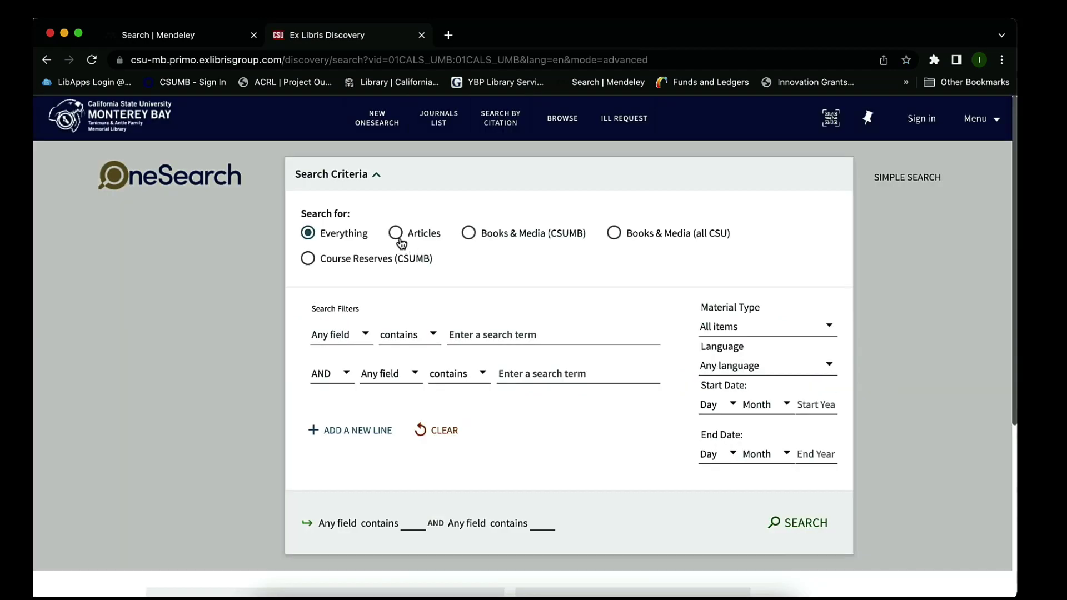
Step: Search OneSearch articles for 'Long Distance Running' AND 'Physical effects'
left_click(396, 234)
left_click(471, 336)
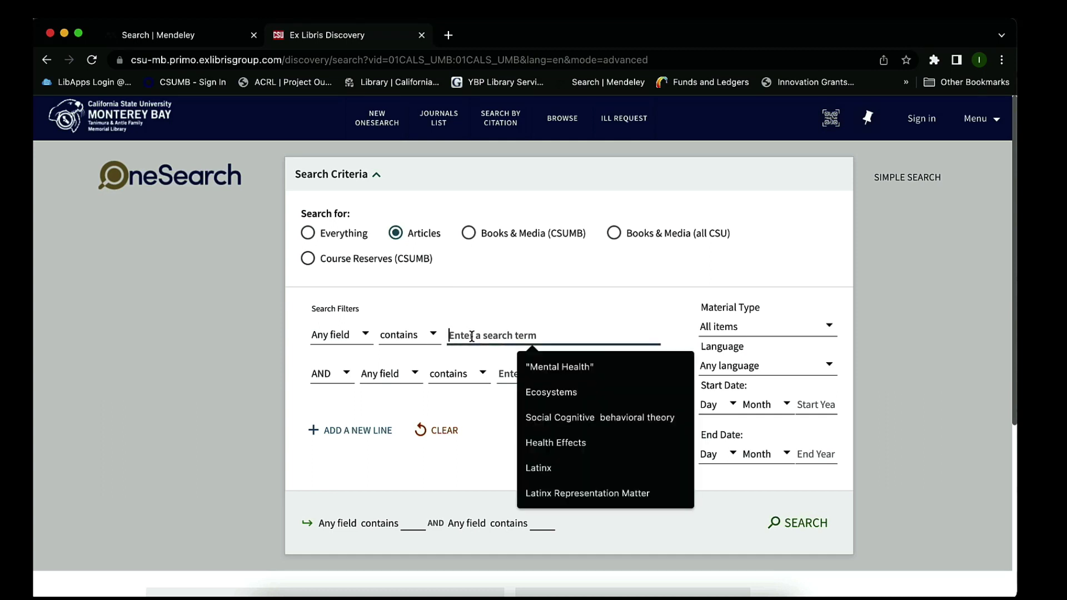
type("Long Distance Running")
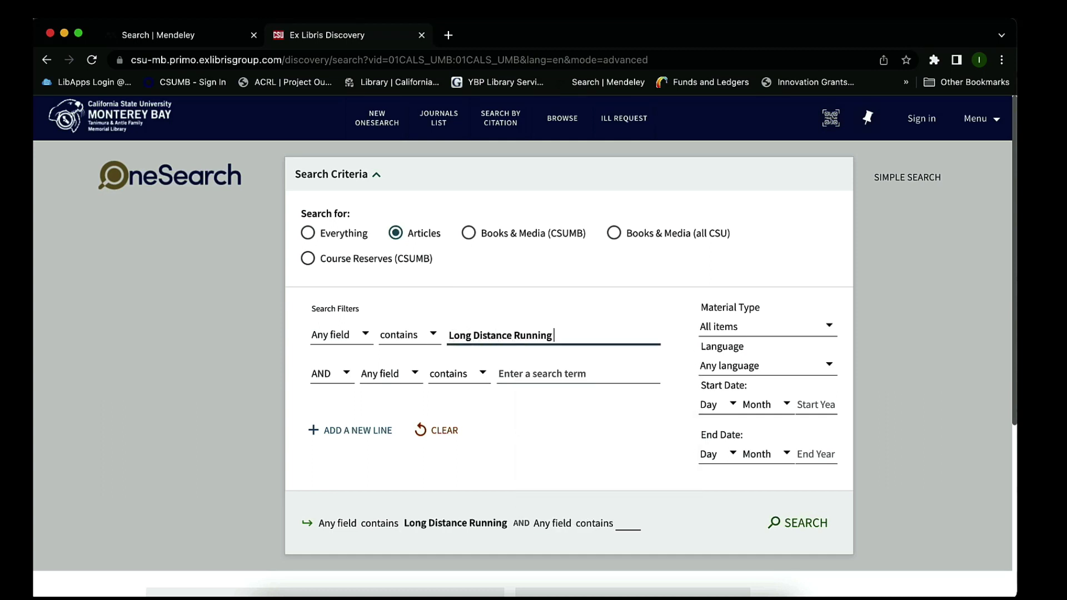
left_click(516, 375)
type("P")
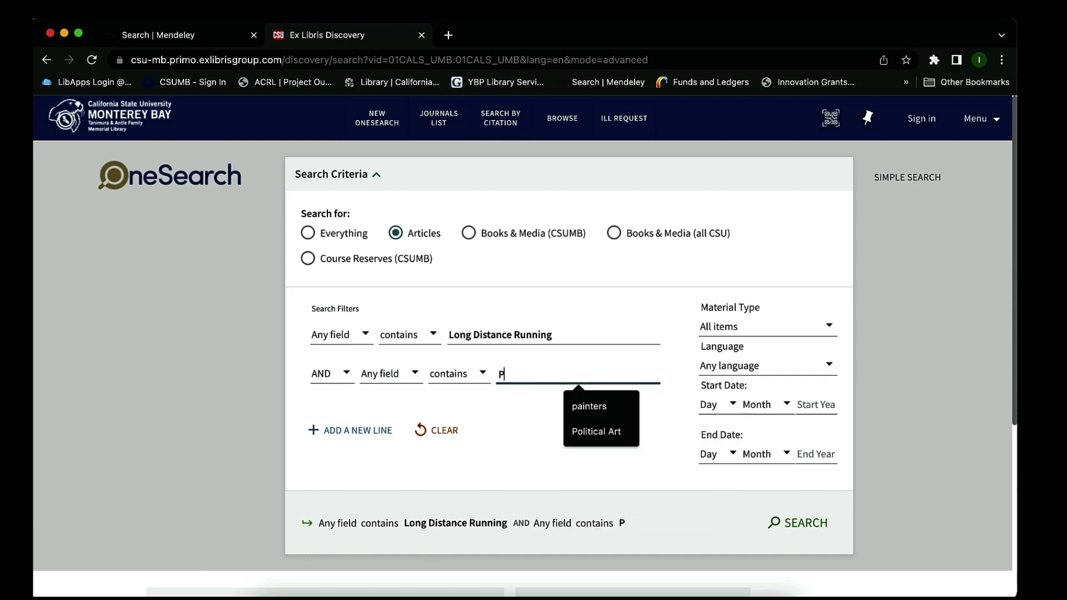
type("hysical effects")
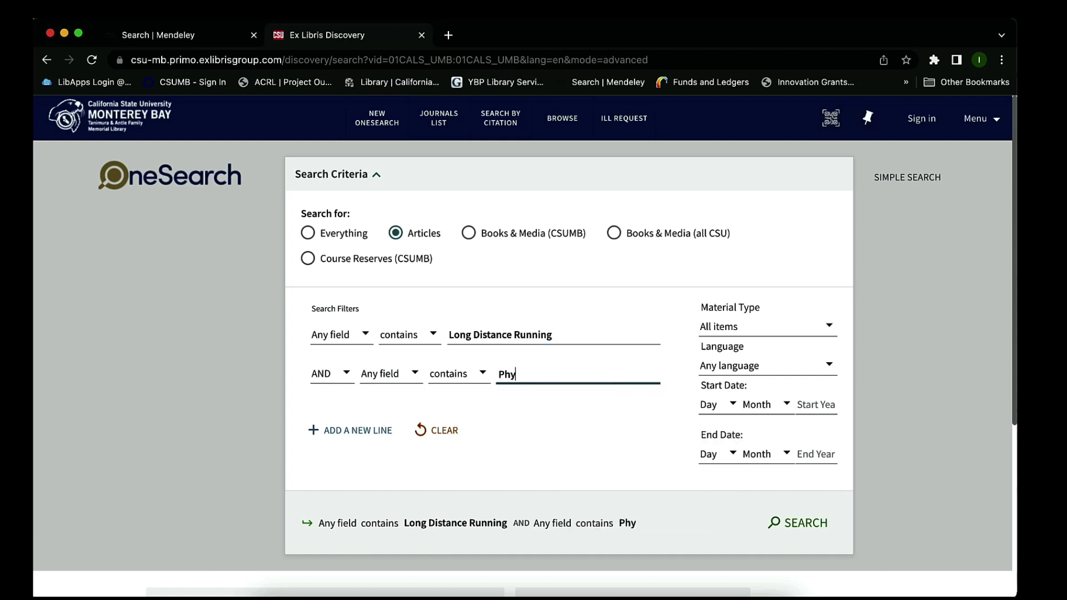
left_click(789, 520)
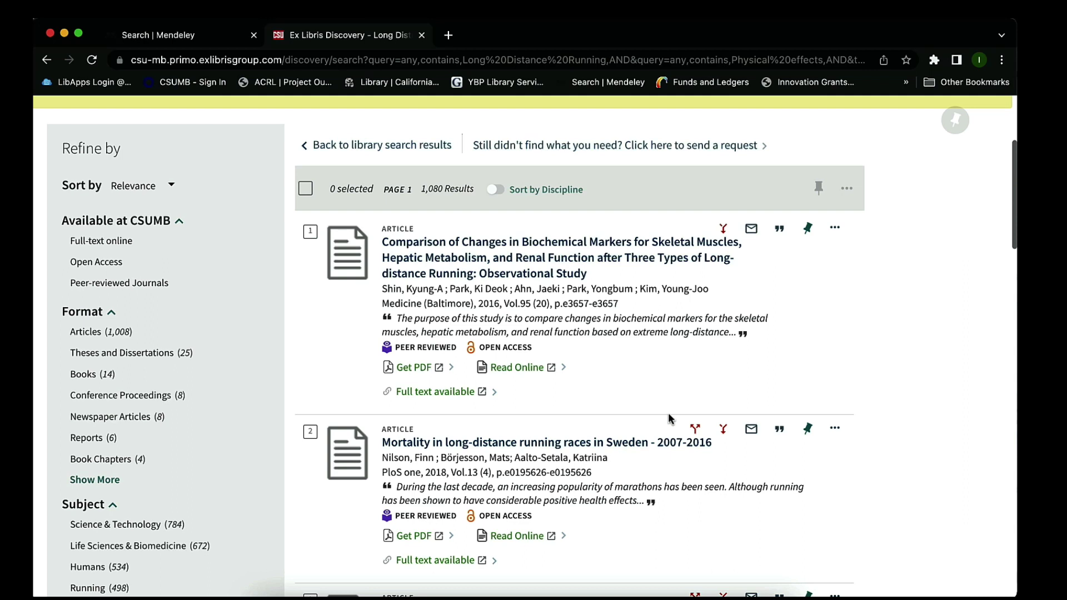
Step: Filter the results to Full-text online, Peer-reviewed Journals and Articles
left_click(57, 243)
left_click(64, 284)
scroll(65, 336, "down", 1)
left_click(65, 322)
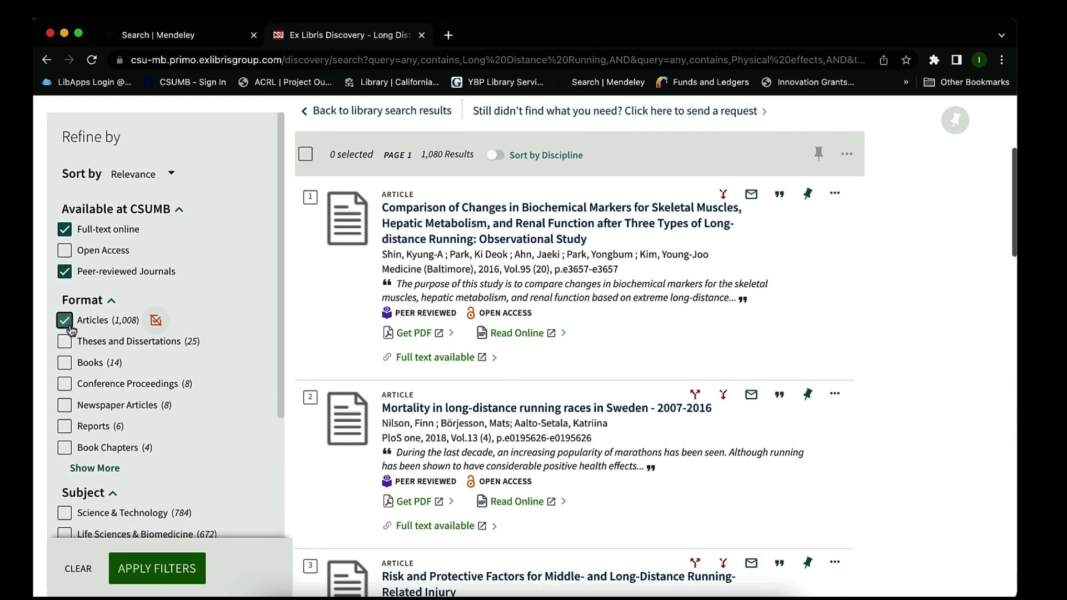
scroll(65, 328, "down", 6)
left_click(103, 425)
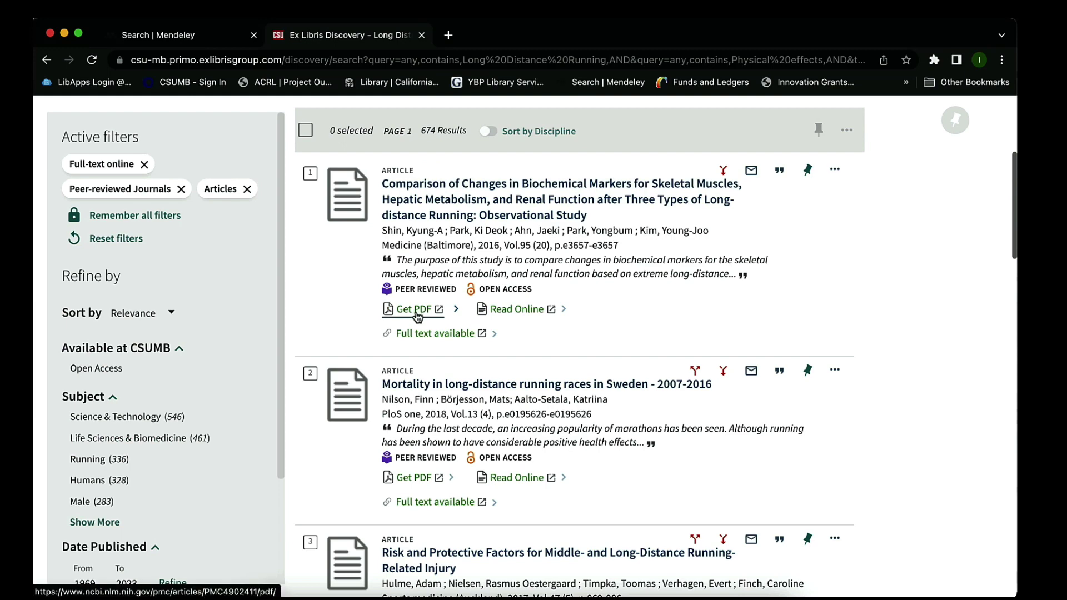
Step: Open the first two articles' PDFs in new browser tabs
right_click(418, 315)
left_click(450, 318)
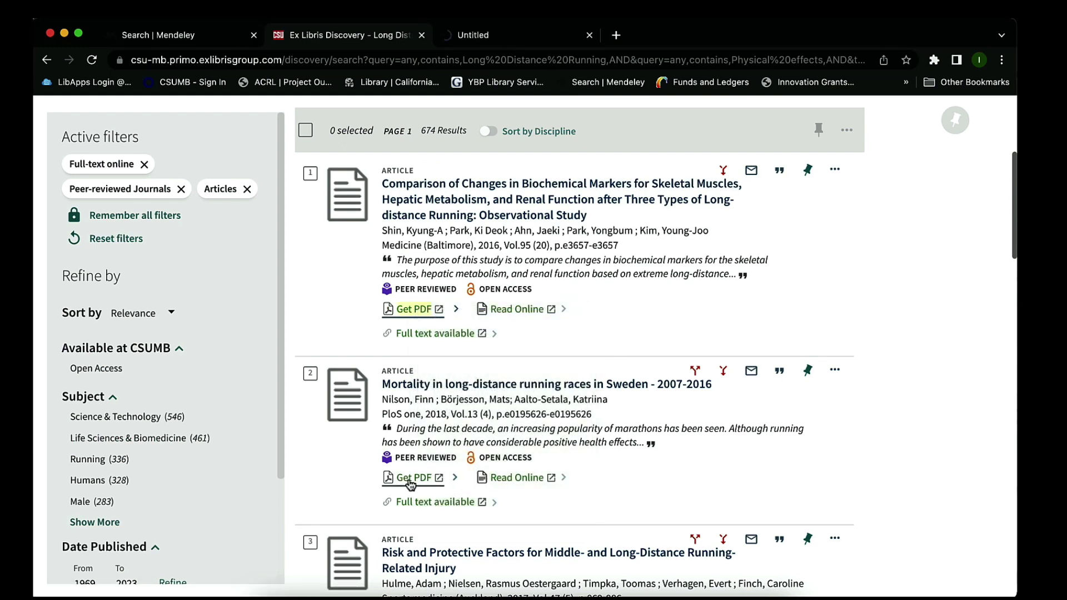
left_click(409, 485)
left_click(511, 35)
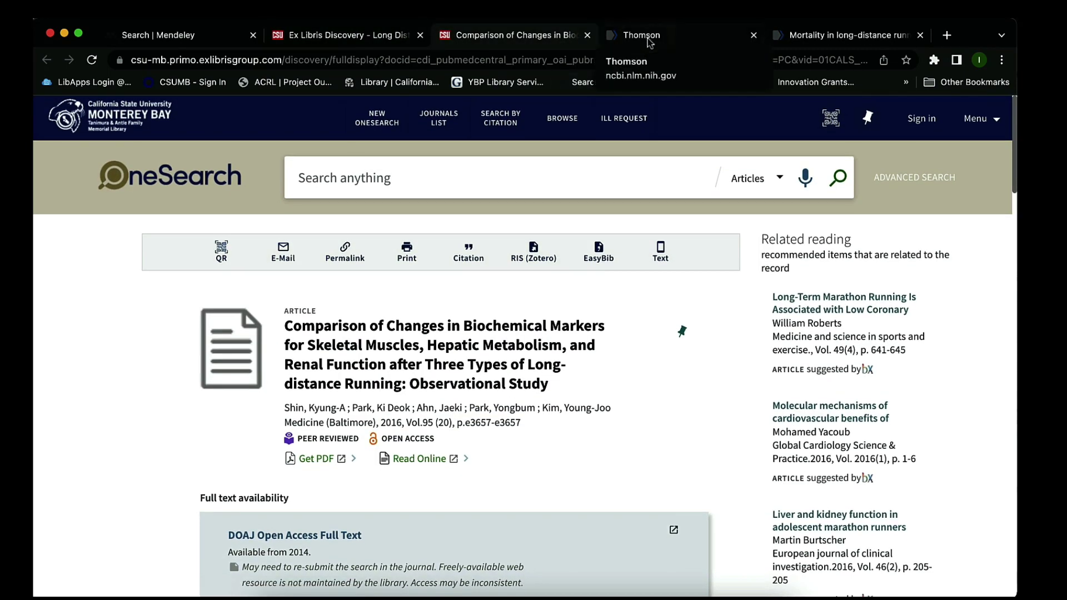
Step: Save the biochemical markers article and PDF to Sample Search with Mendeley Web Importer, then close its tab
left_click(649, 39)
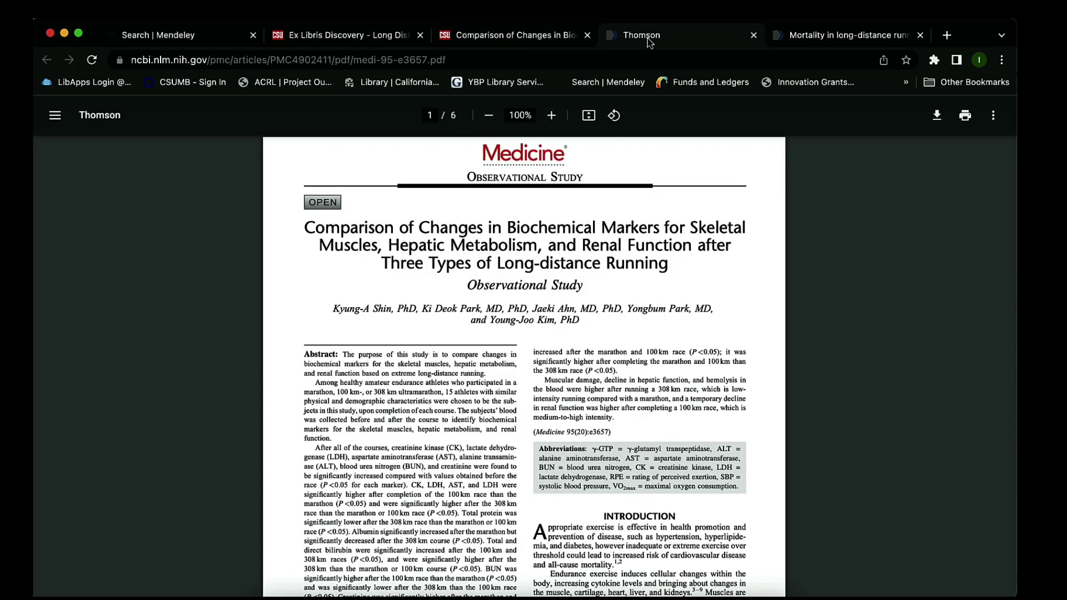
left_click(935, 60)
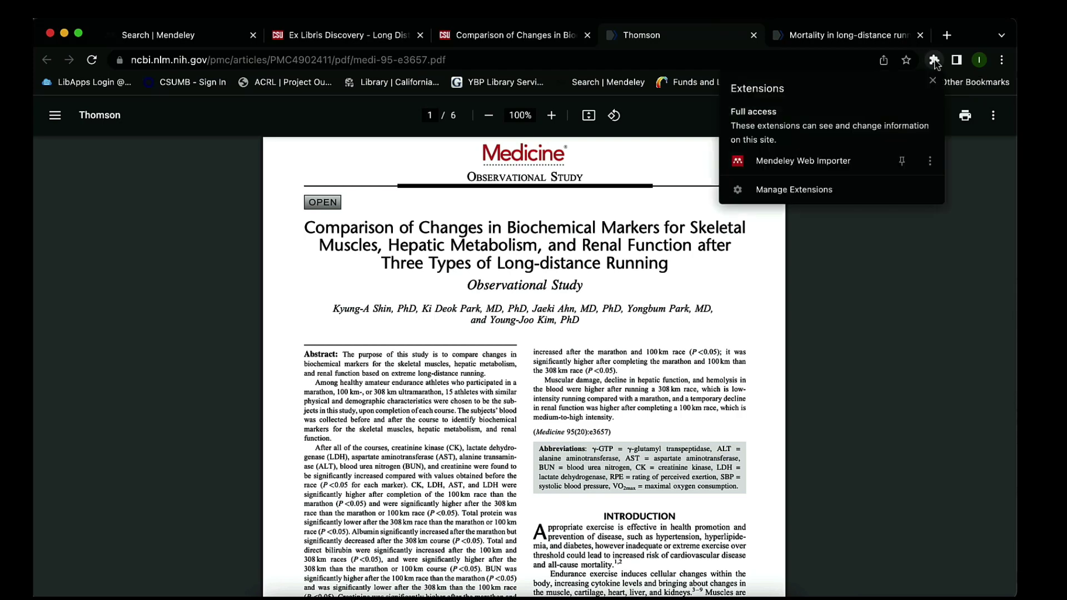
left_click(809, 167)
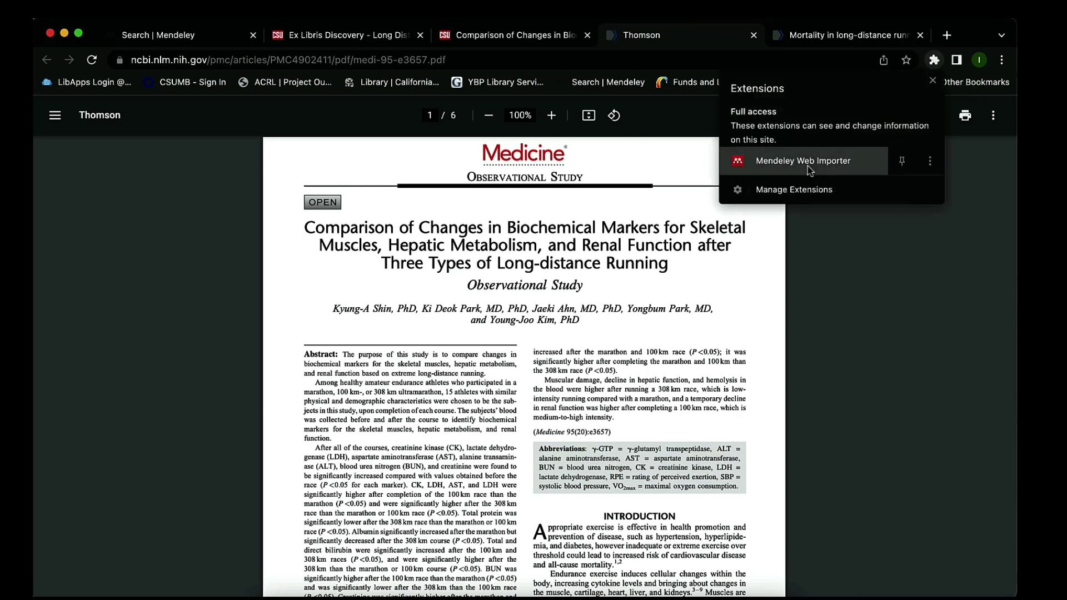
left_click(919, 174)
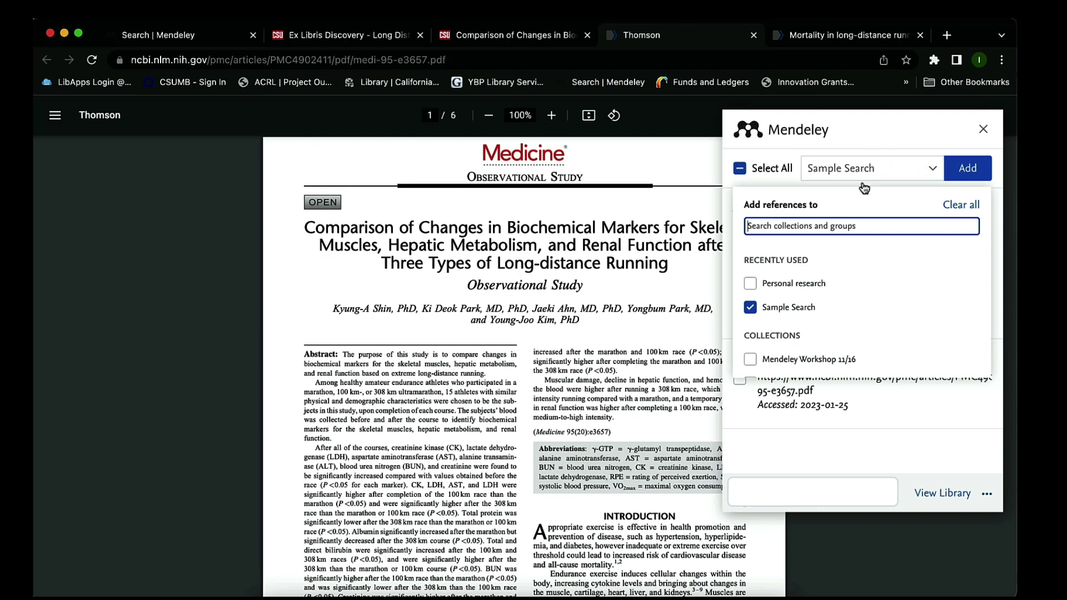
left_click(888, 127)
left_click(967, 167)
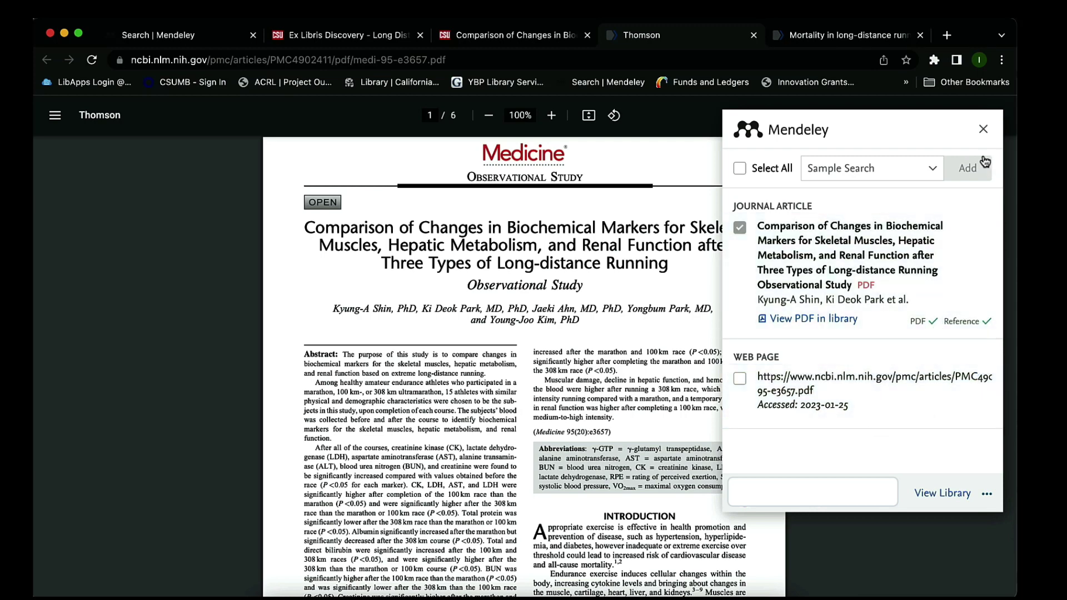
left_click(983, 130)
left_click(754, 35)
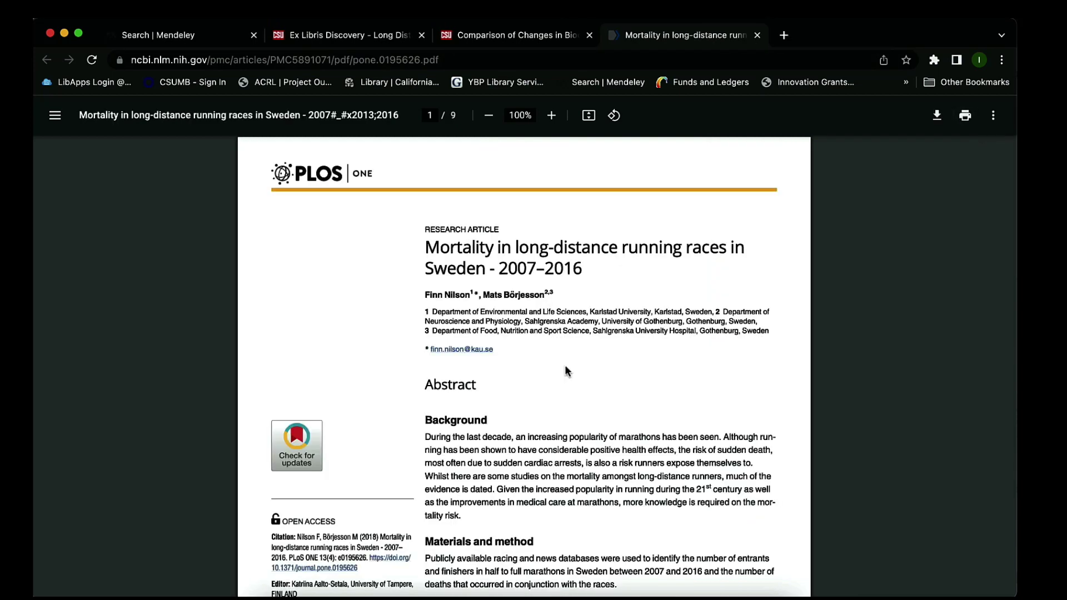
Step: Import the Mortality in long-distance running races in Sweden PDF into Sample Search
left_click(934, 60)
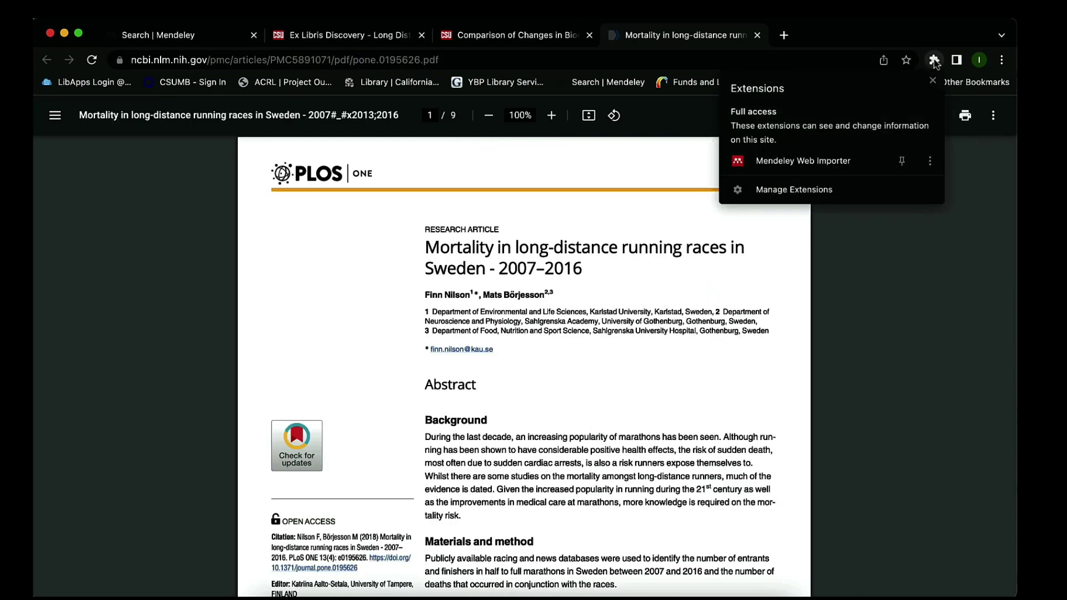
left_click(854, 161)
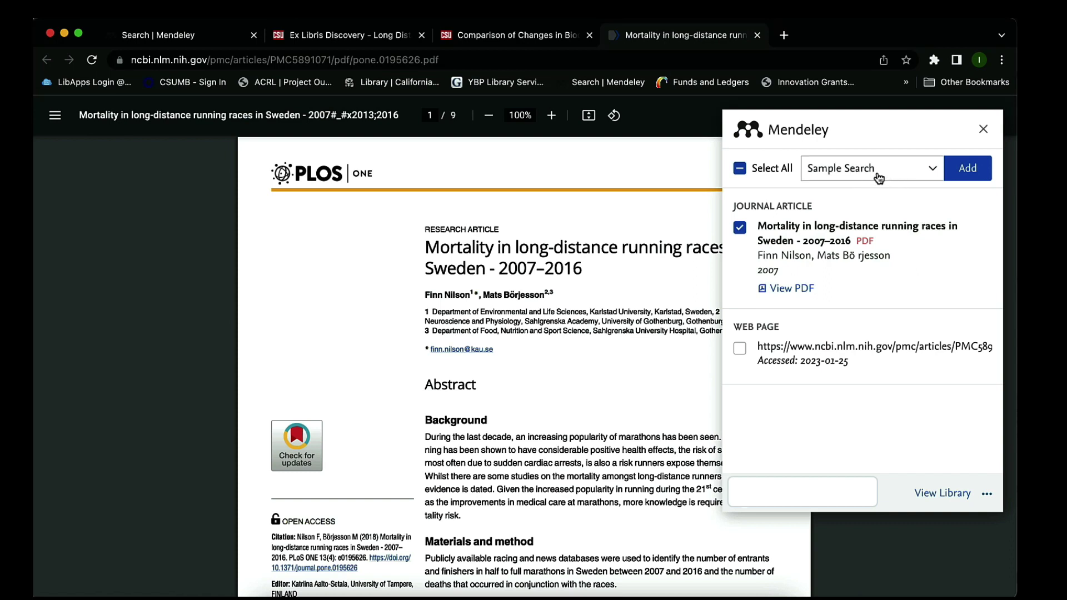
left_click(968, 173)
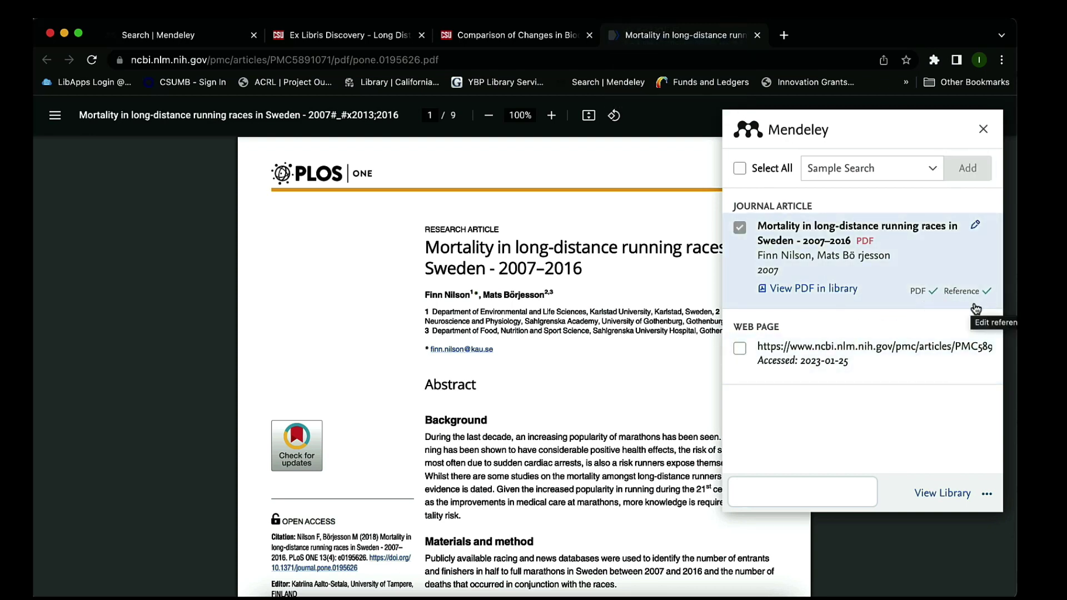
left_click(983, 129)
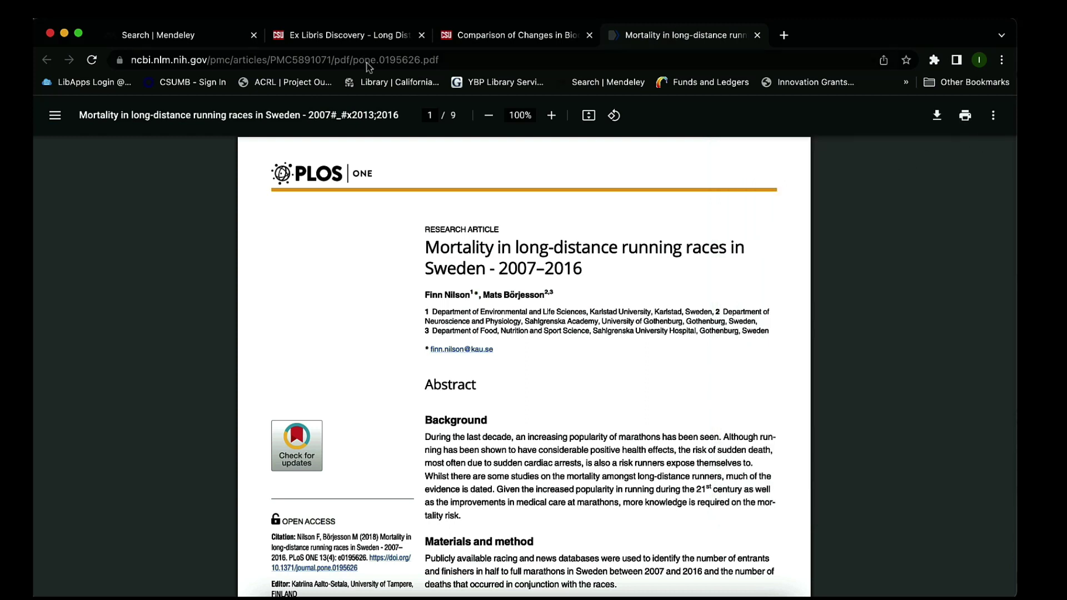
Step: Open the web library's Sample Search collection to confirm both imported articles are listed
left_click(180, 40)
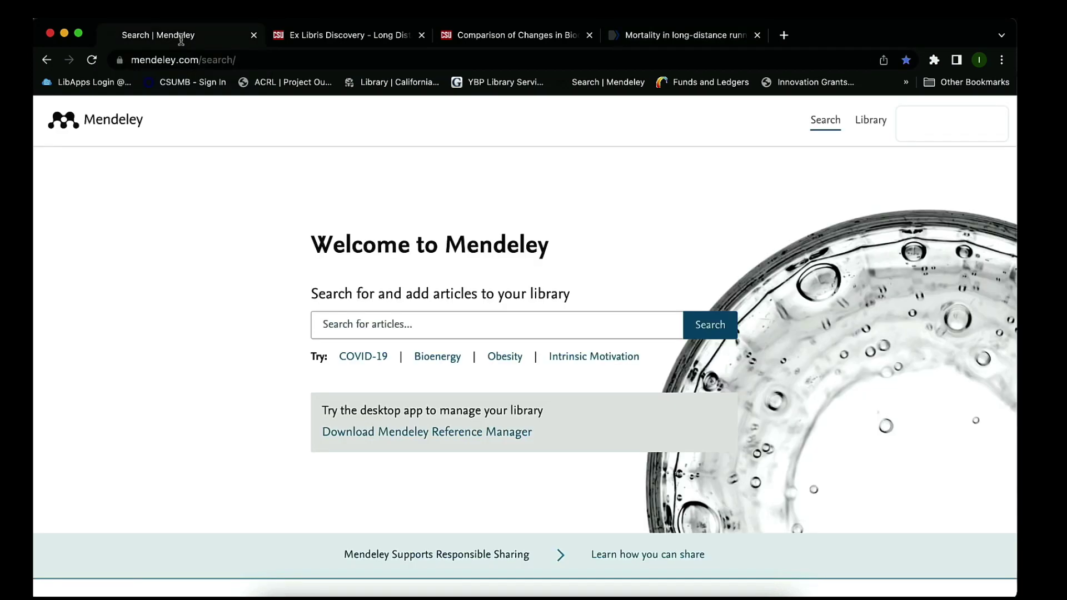
left_click(869, 126)
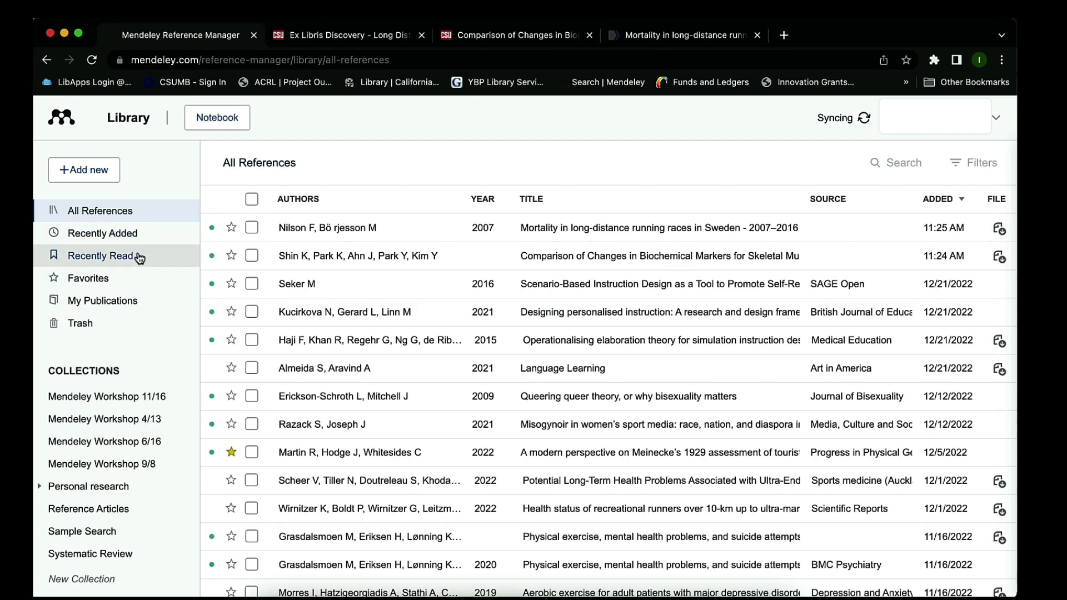
left_click(147, 237)
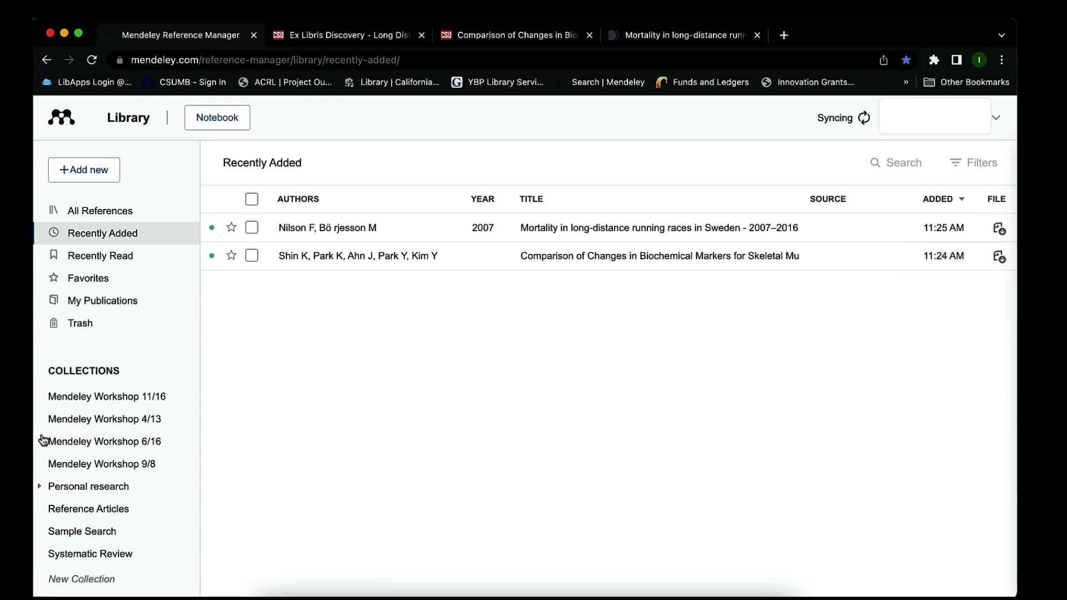
scroll(53, 445, "down", 3)
left_click(82, 448)
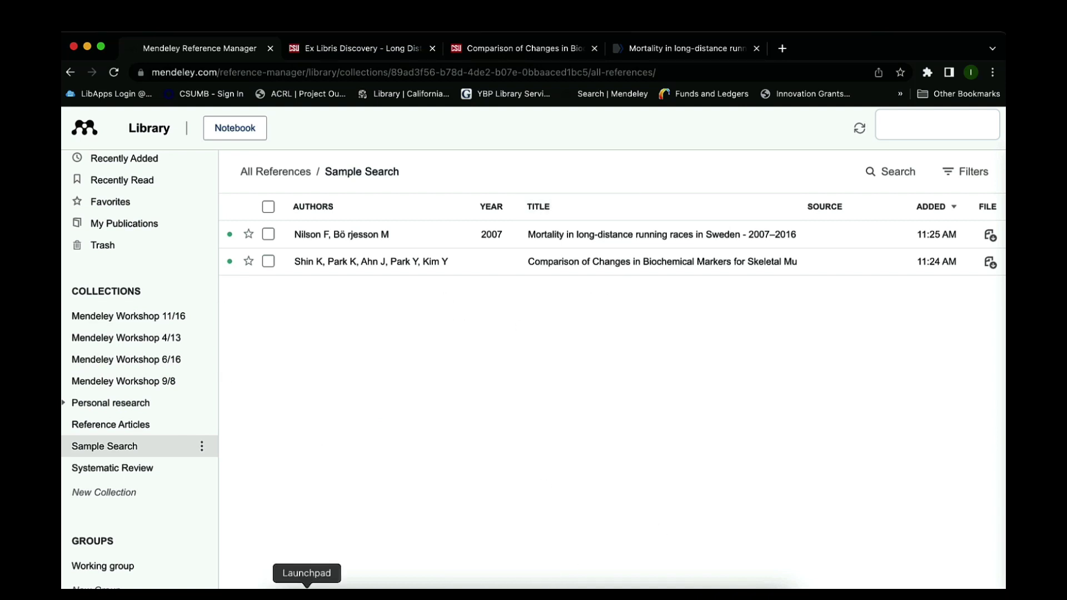
left_click(307, 583)
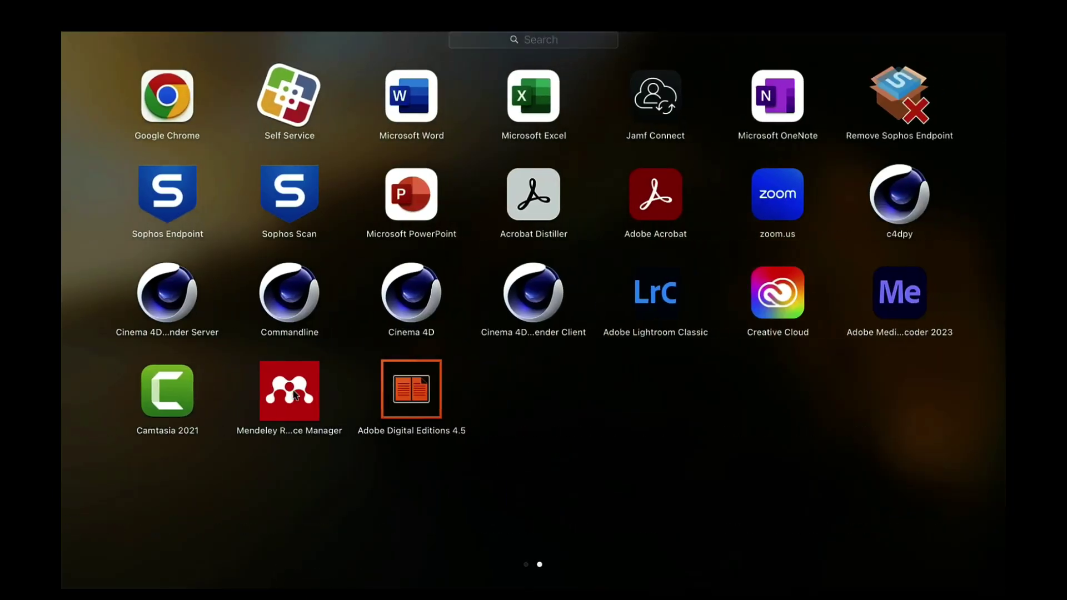
Step: Launch the Mendeley Reference Manager desktop app and show All References in the web library
left_click(286, 399)
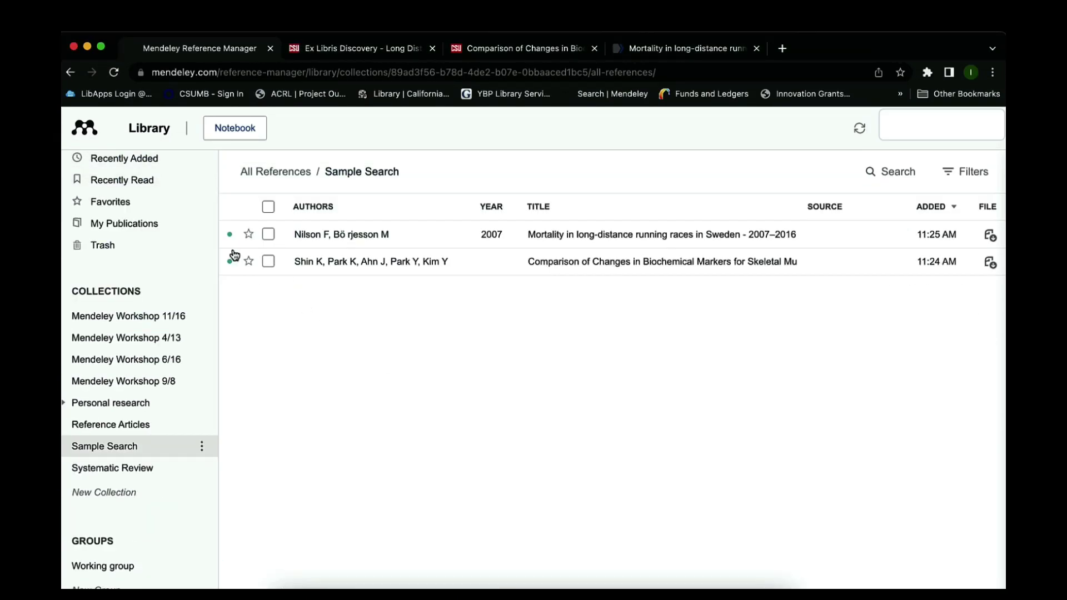
scroll(143, 205, "up", 2)
left_click(133, 218)
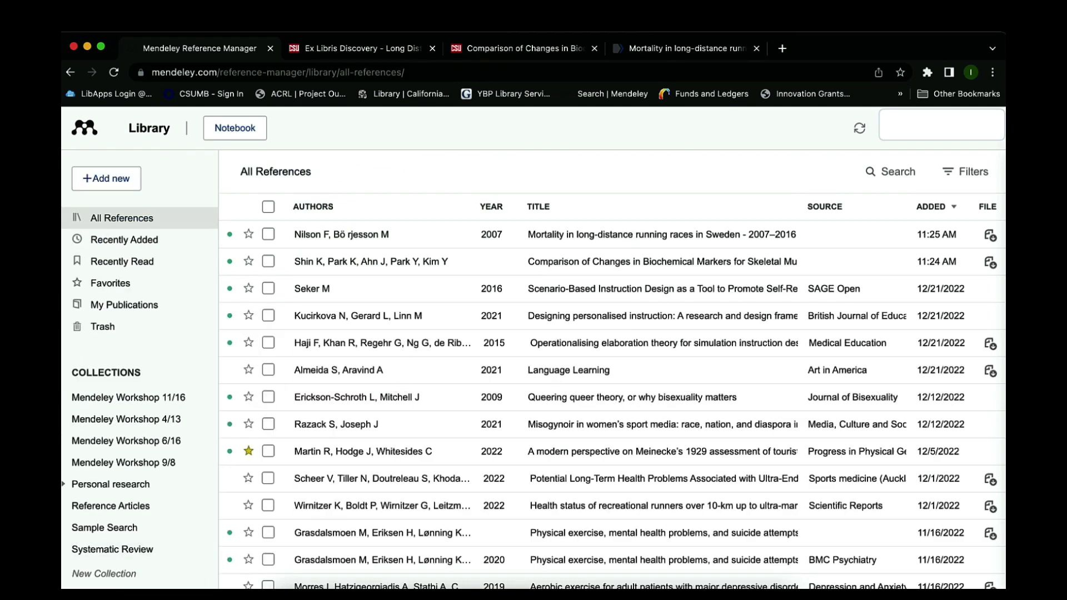
Step: Open the PDF of Risk and Protective Factors for Middle- and Long-Distance Running-Related Injury
left_click(383, 50)
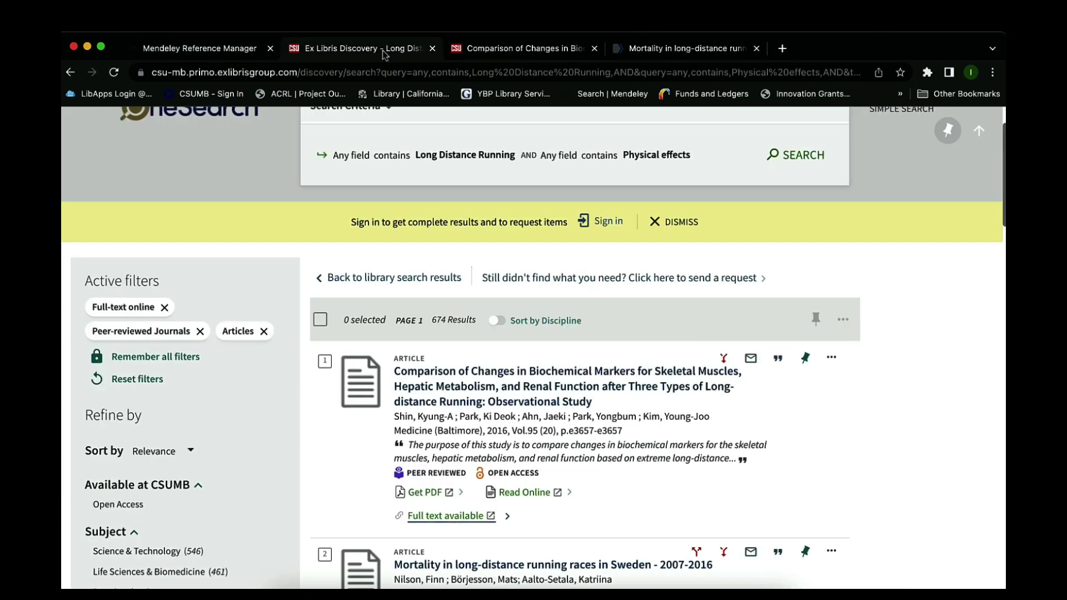
scroll(333, 315, "up", 1)
scroll(333, 315, "down", 1)
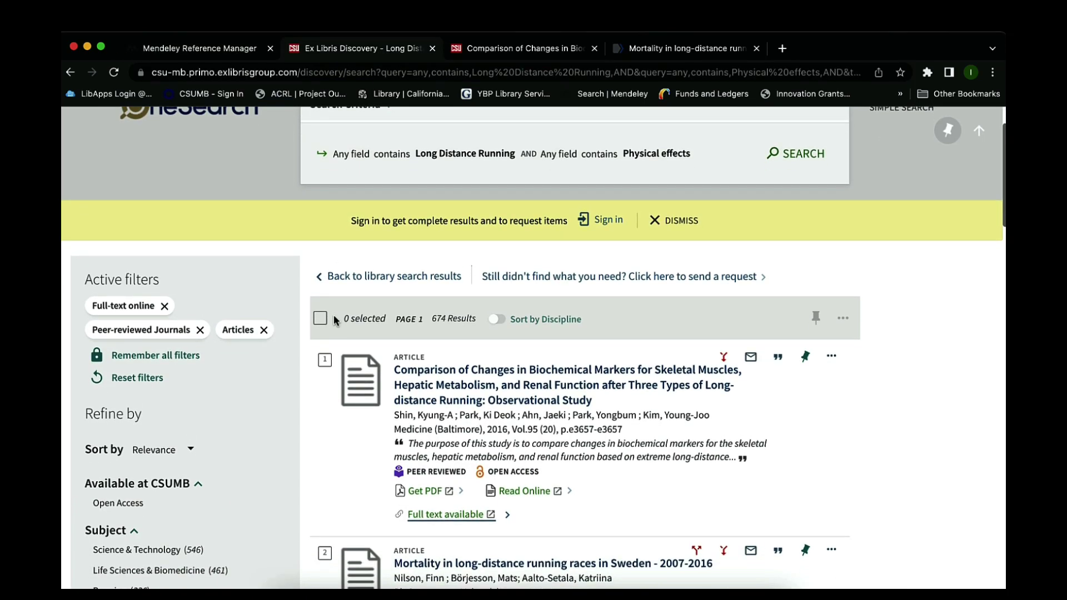
scroll(508, 278, "down", 8)
left_click(424, 394)
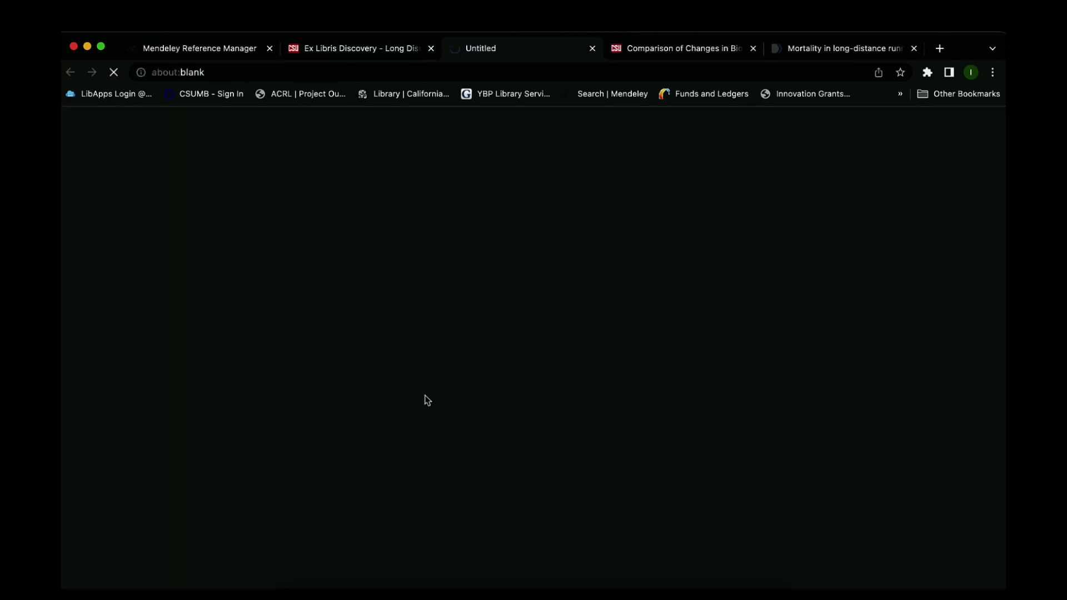
scroll(426, 400, "down", 1)
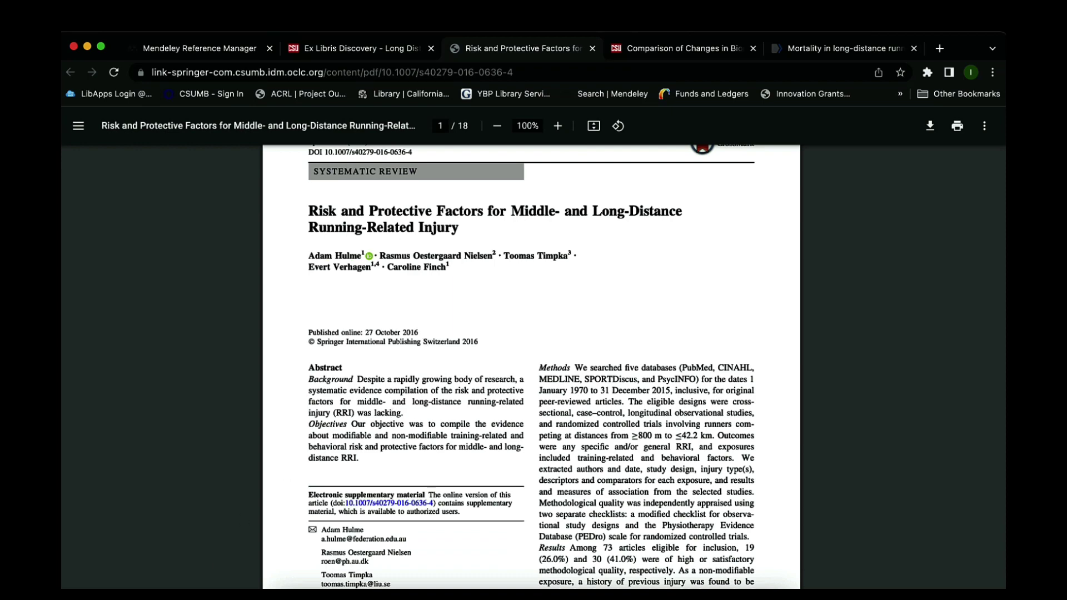
Step: Bring the Mendeley desktop app forward and show its add-new-reference options
key("super+Tab")
left_click_drag(421, 208, 435, 50)
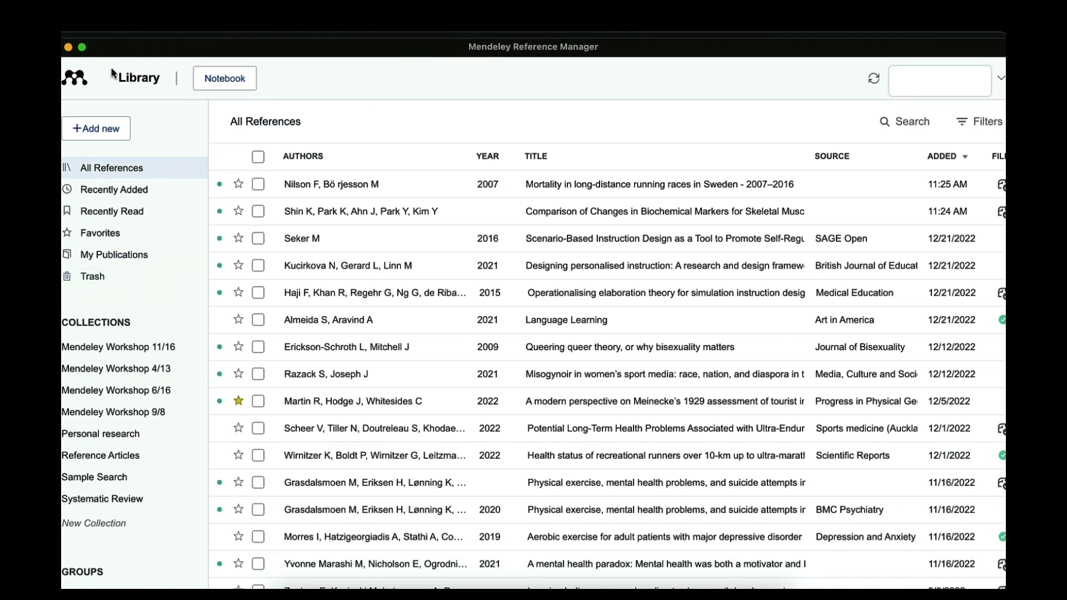
left_click(104, 130)
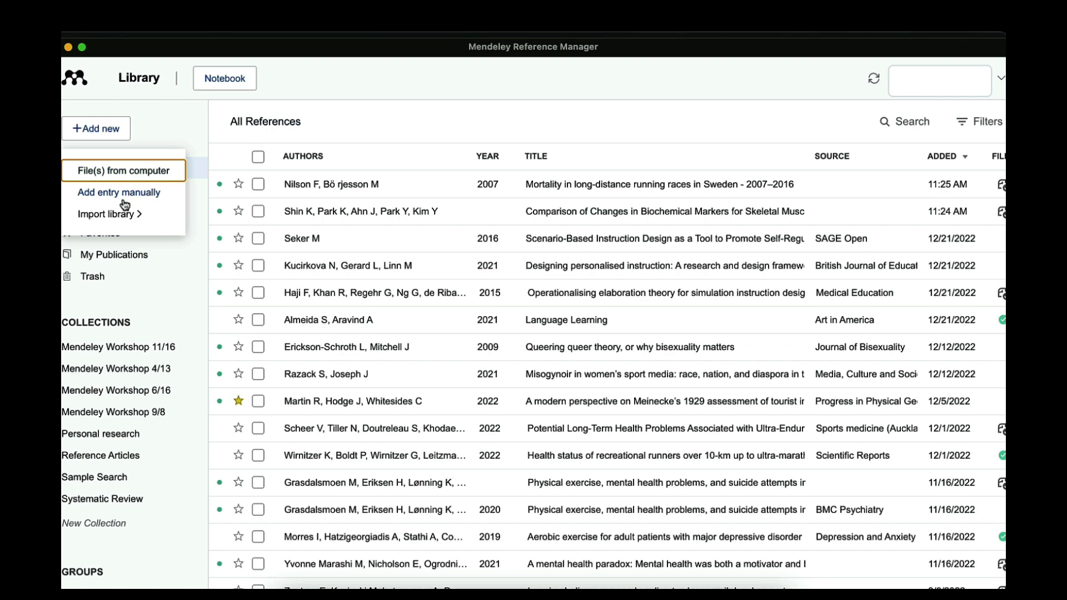
Step: Manually add the Risk and Protective Factors reference: Sports Med, 2017, volume 47, pages 869–886
left_click(120, 197)
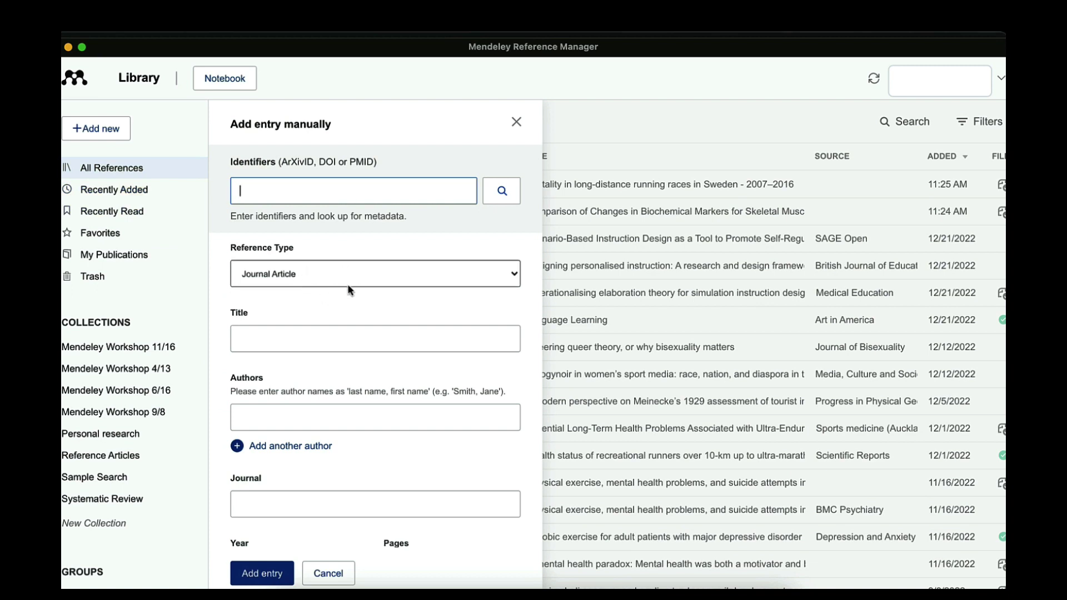
scroll(350, 286, "down", 3)
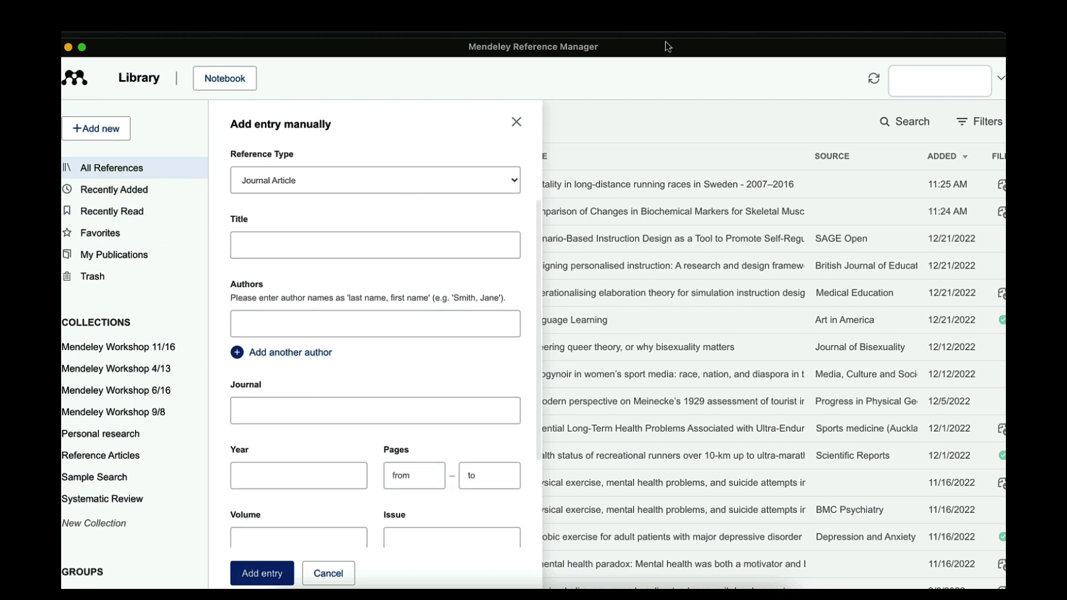
left_click(665, 111)
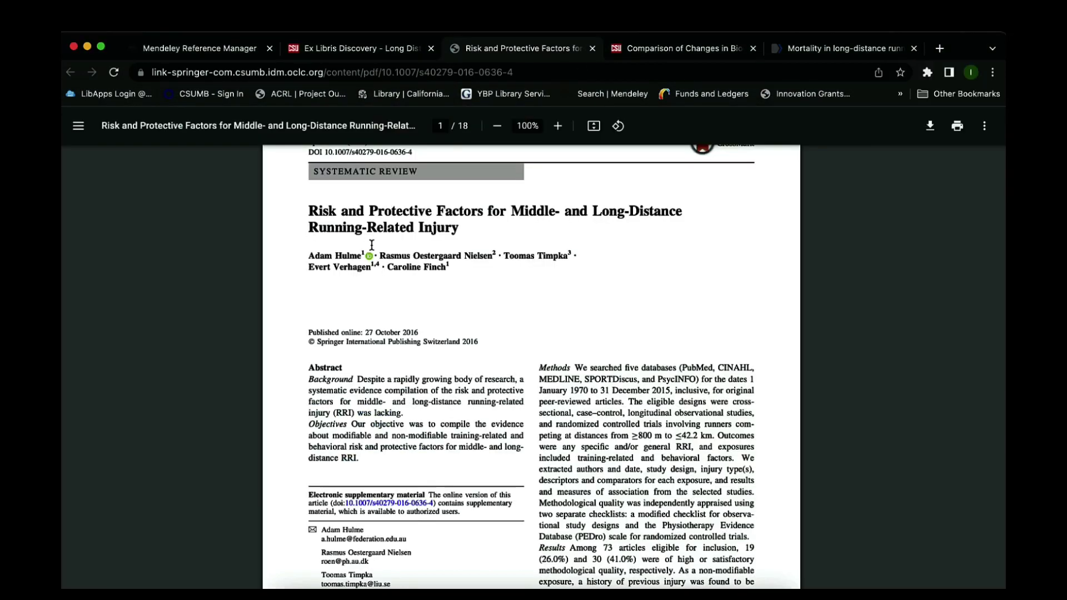
left_click_drag(309, 212, 477, 232)
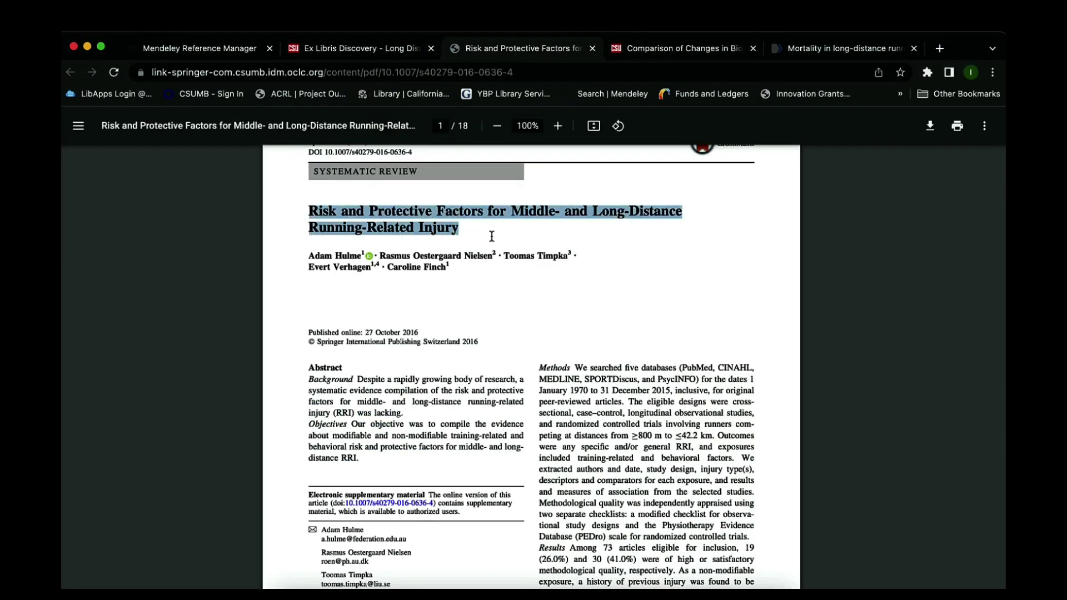
key("super+Tab")
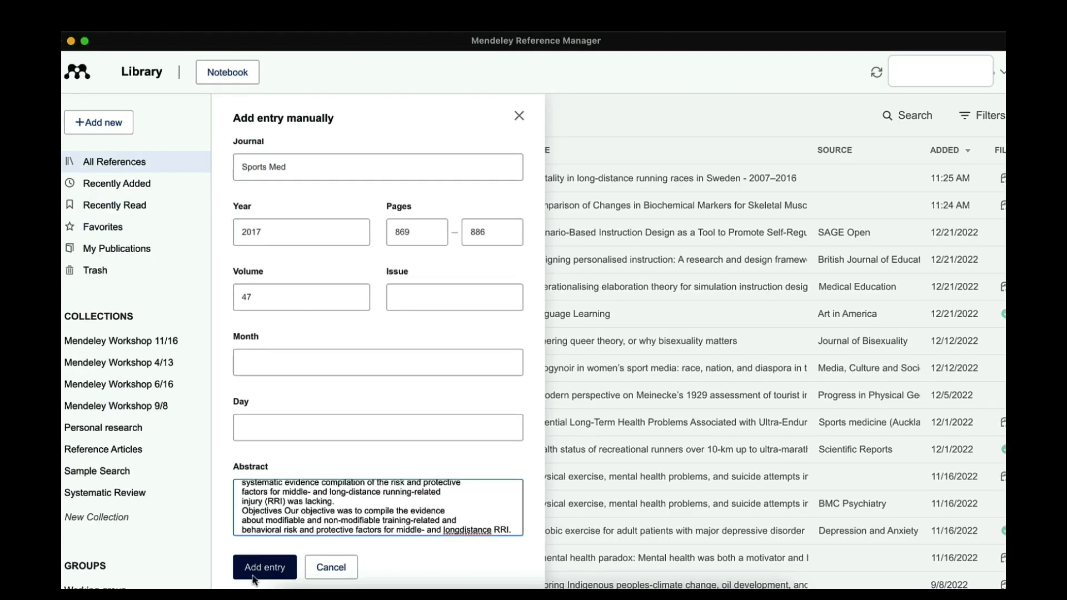
left_click(256, 572)
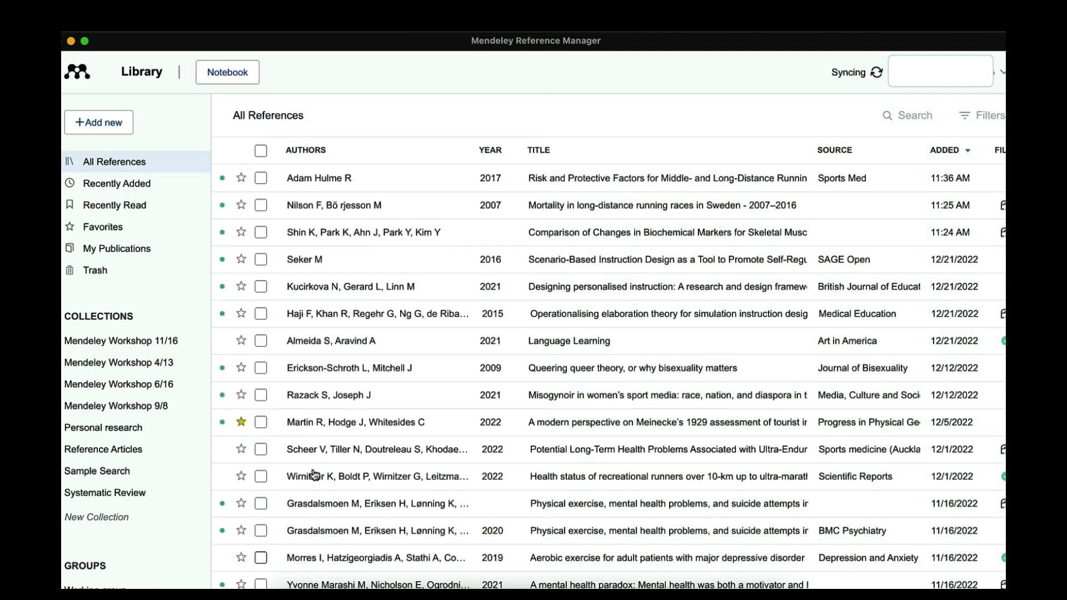
Step: Review the Hulme 2017 Risk and Protective Factors reference's details under Recently Added
left_click(157, 192)
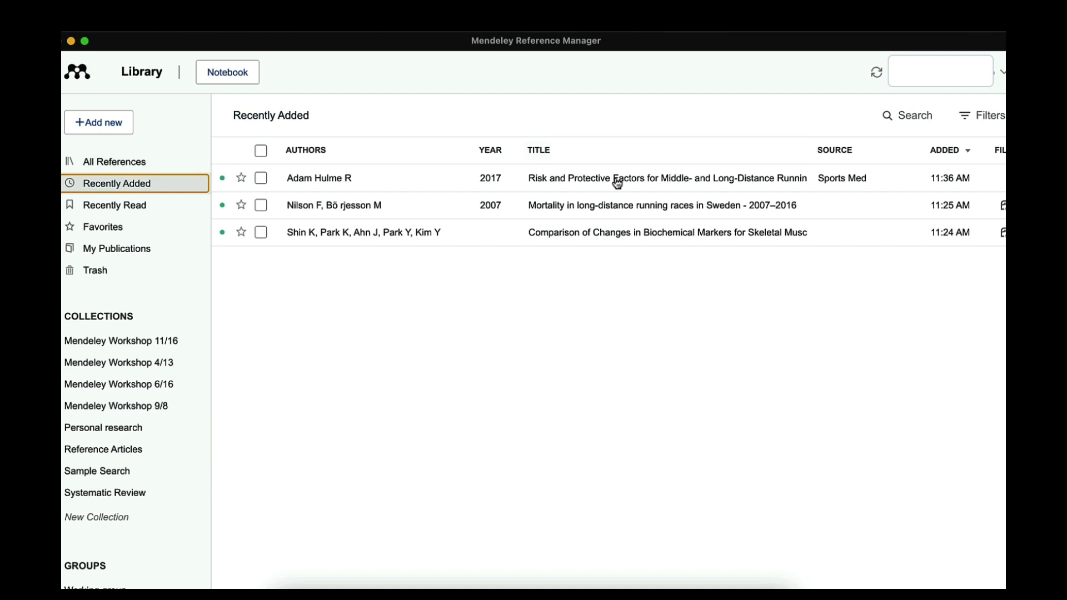
left_click(572, 183)
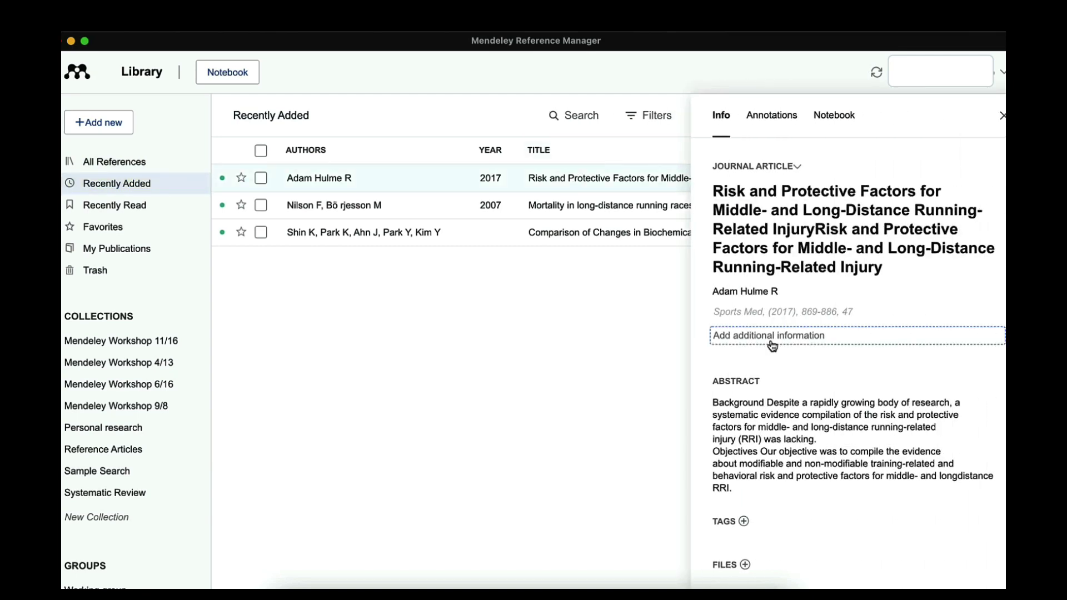
scroll(809, 398, "down", 5)
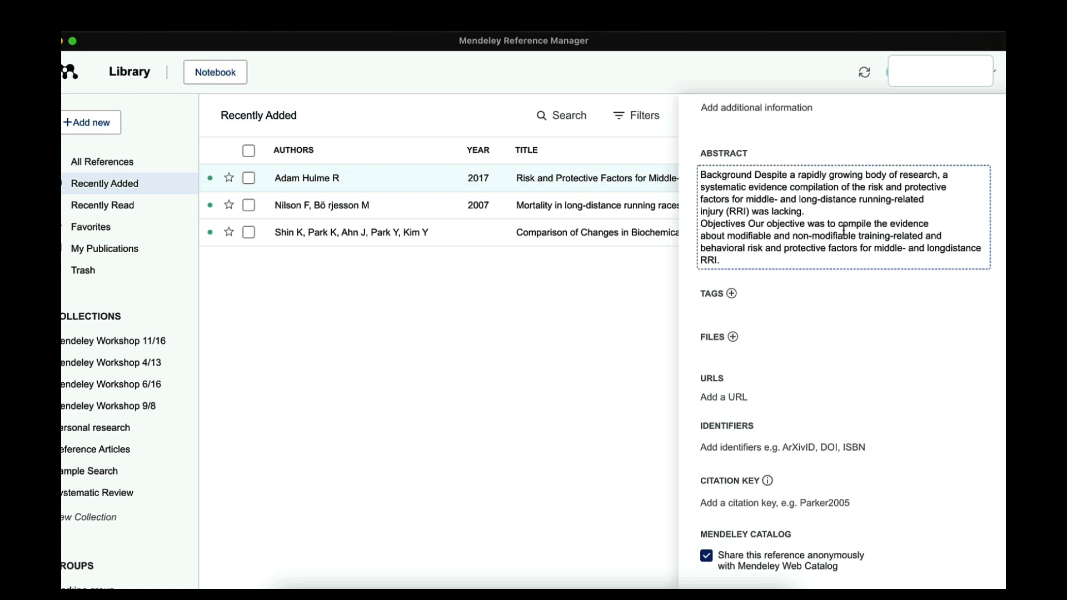
scroll(794, 398, "up", 5)
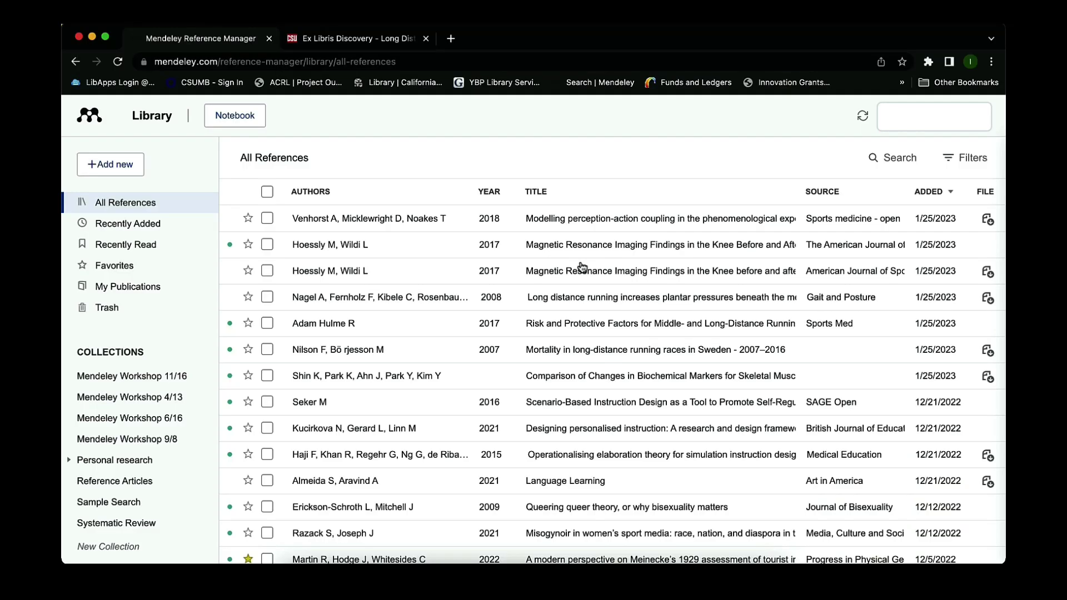
Step: Open the PDFs of OneSearch results 7 (perception-action coupling) and 8 (Severe aseptic inflammation) in new tabs
left_click(355, 38)
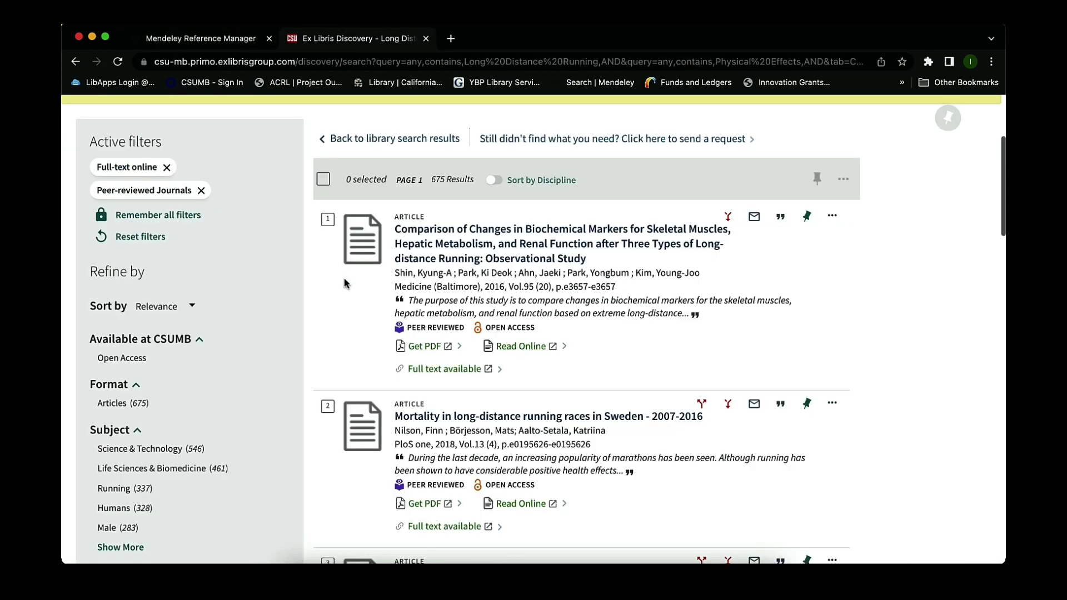
scroll(344, 284, "up", 5)
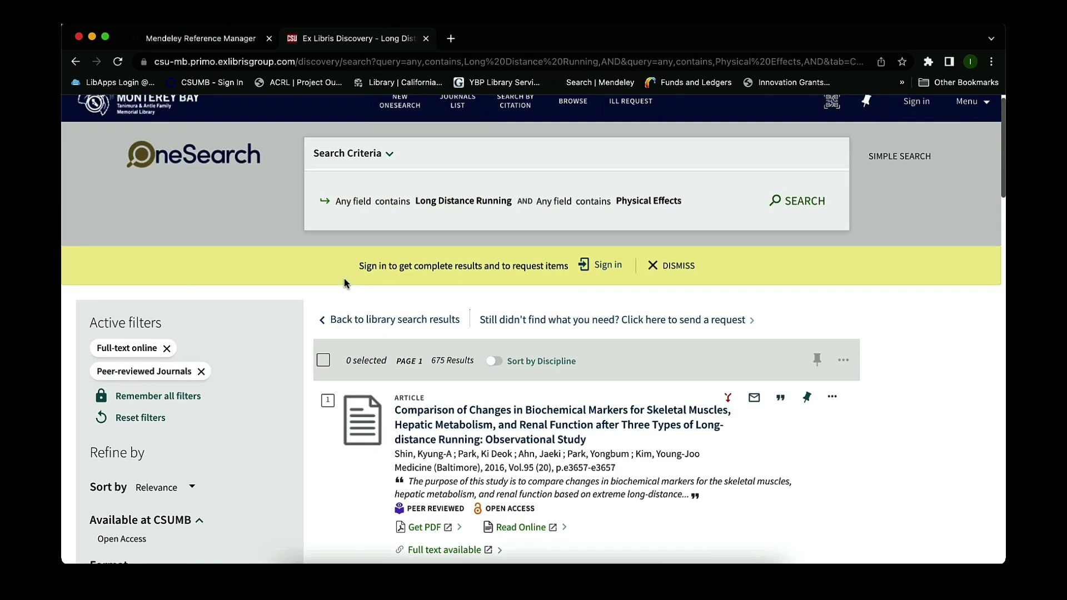
scroll(344, 283, "down", 20)
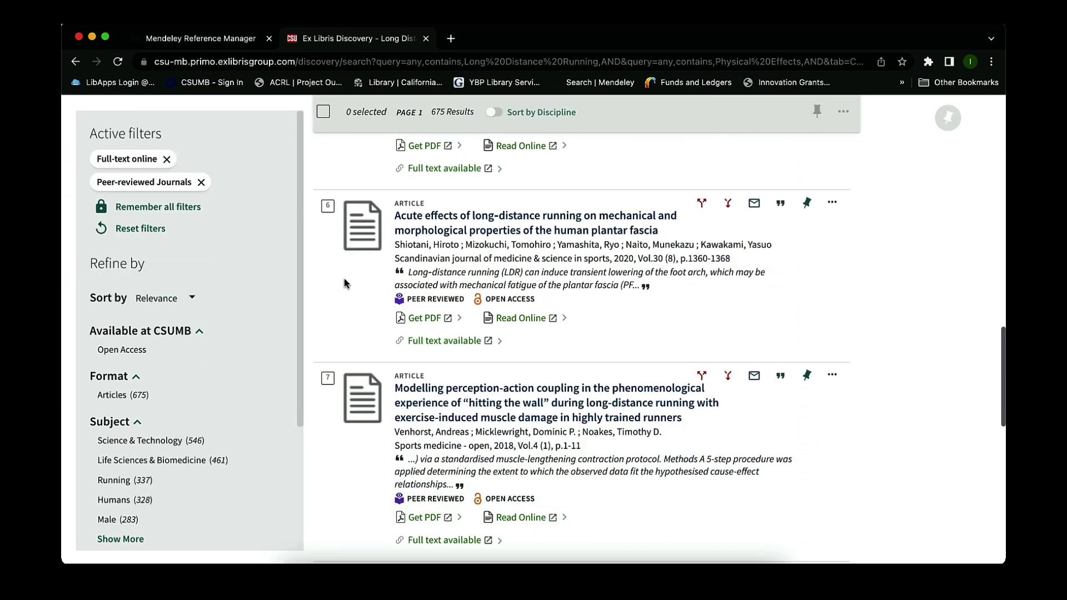
scroll(345, 284, "down", 4)
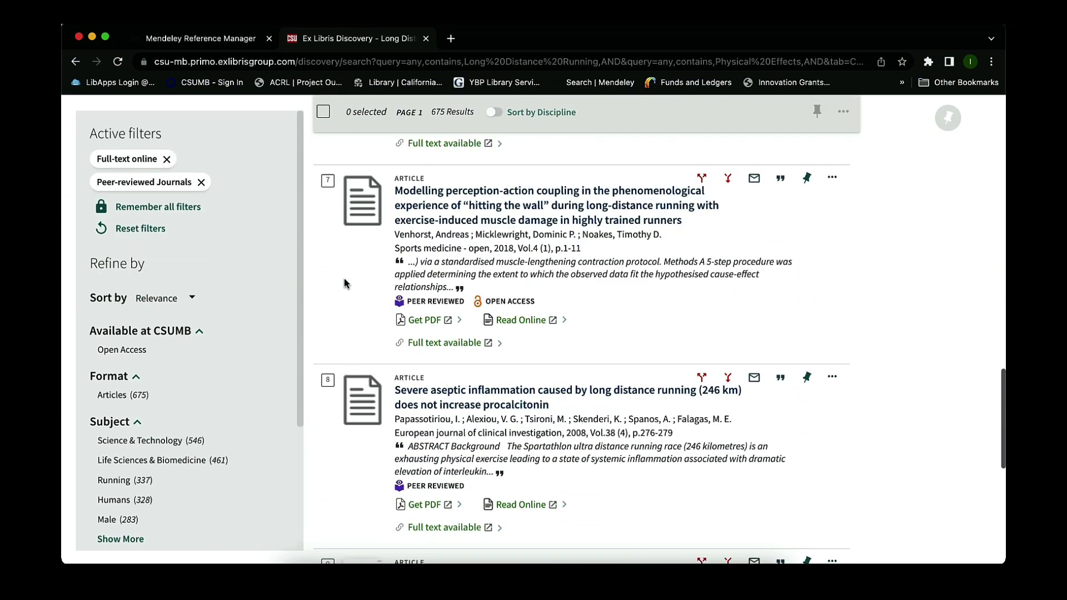
scroll(344, 283, "down", 1)
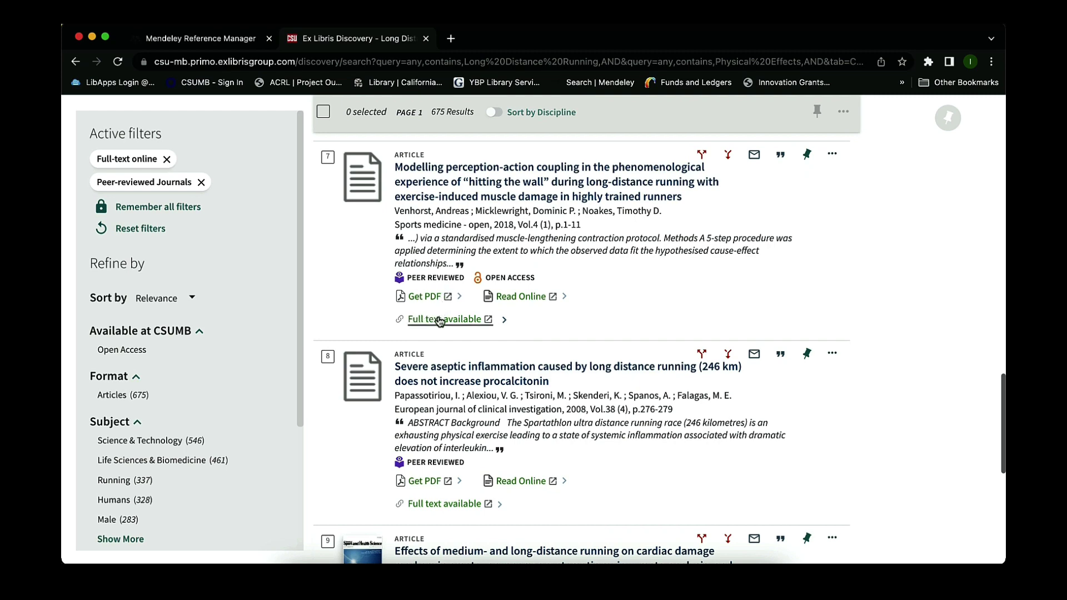
left_click(425, 298)
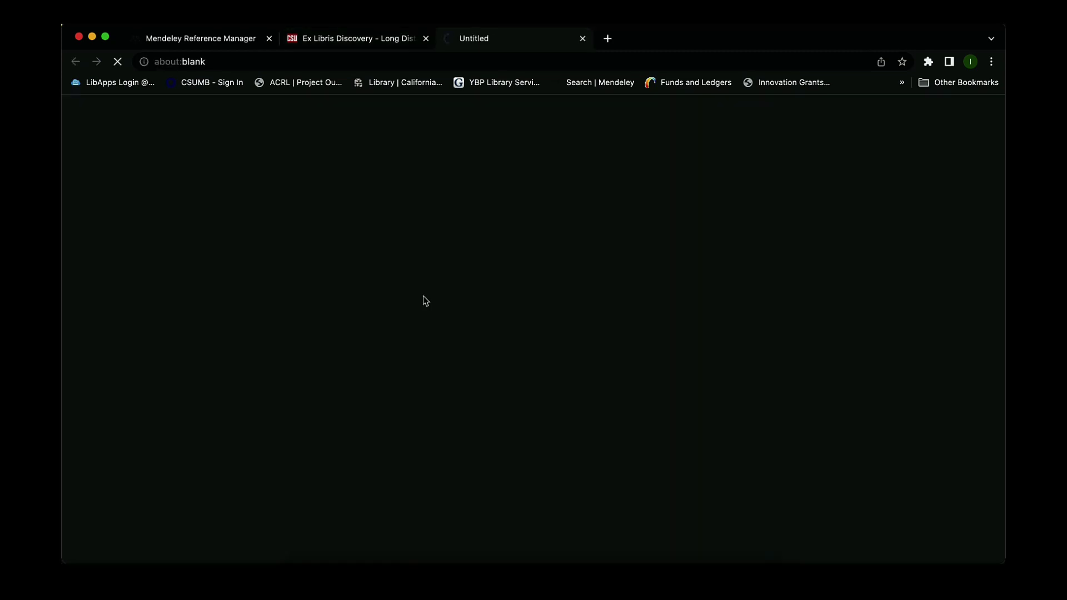
key("ctrl+shift+Tab")
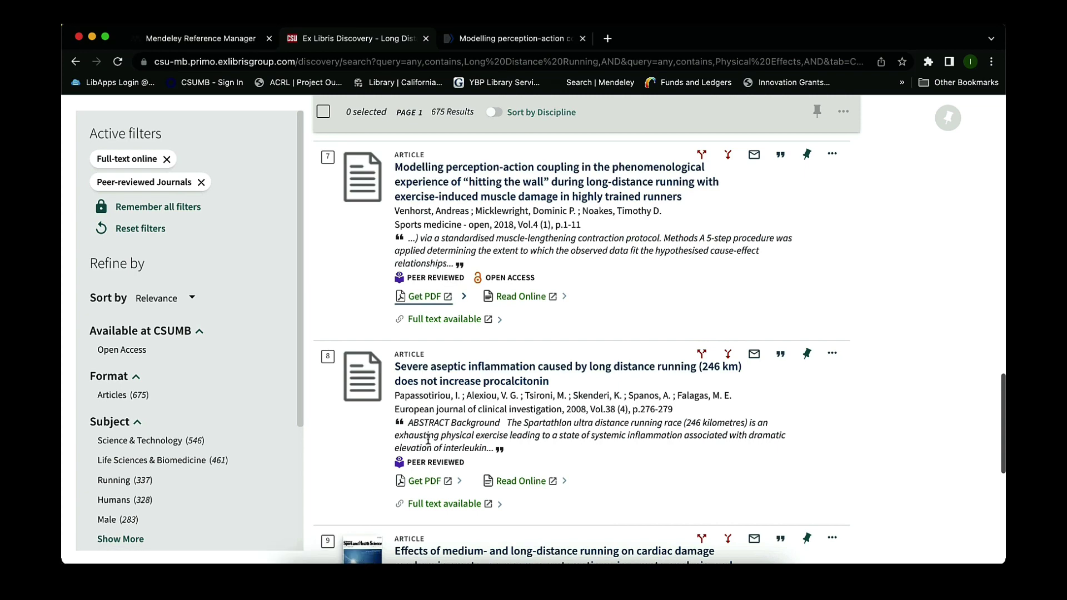
left_click(422, 487)
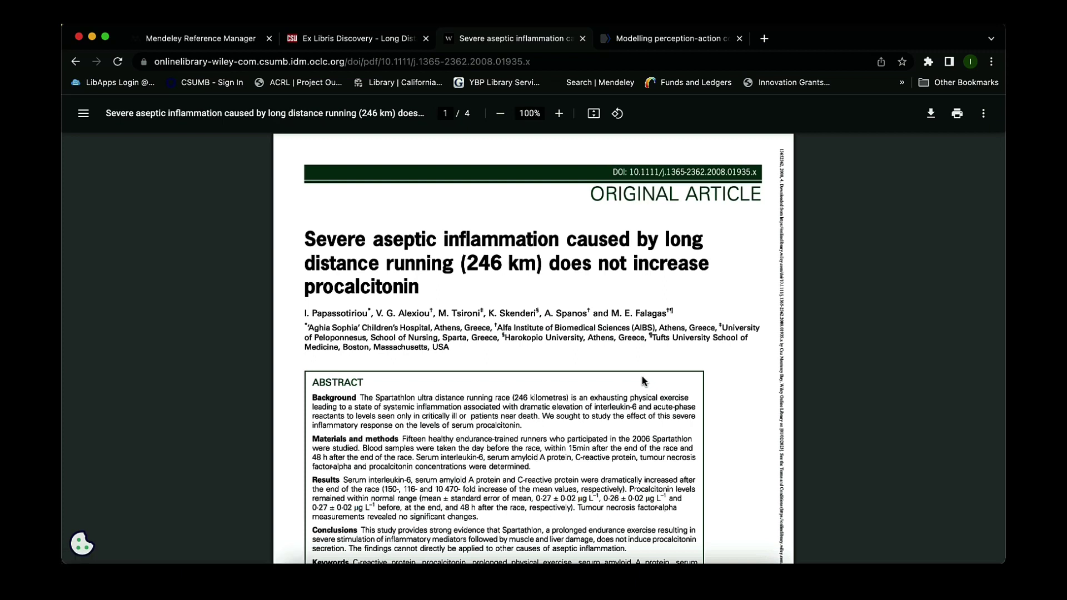
Step: Download the Eur J Clin Investigation 2008 PDF and 40798_2018_Article_144.pdf to the Desktop
left_click(928, 115)
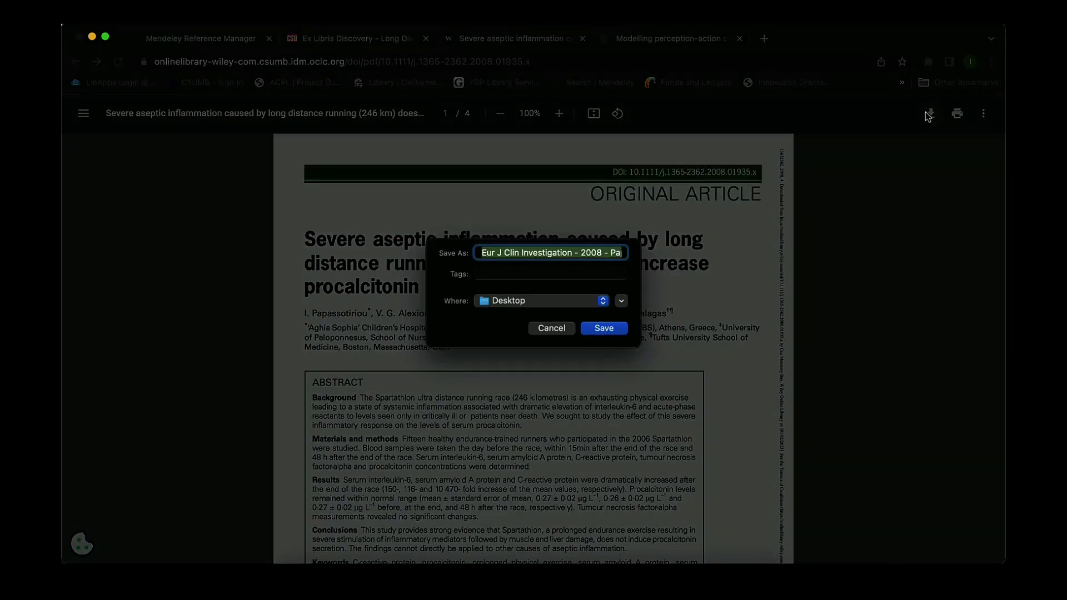
left_click(600, 329)
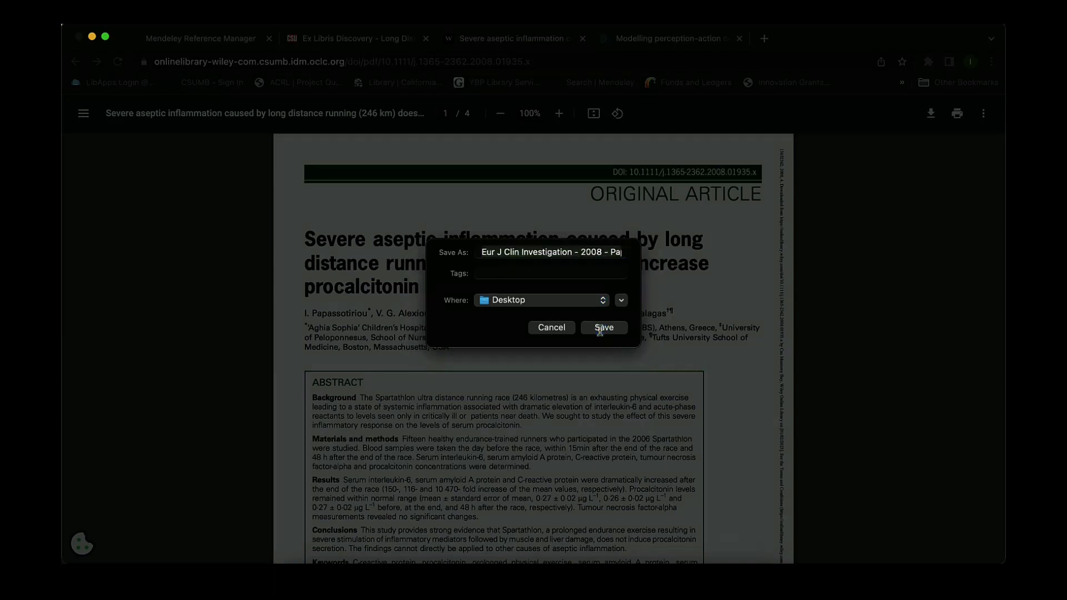
left_click(681, 44)
left_click(930, 113)
left_click(604, 328)
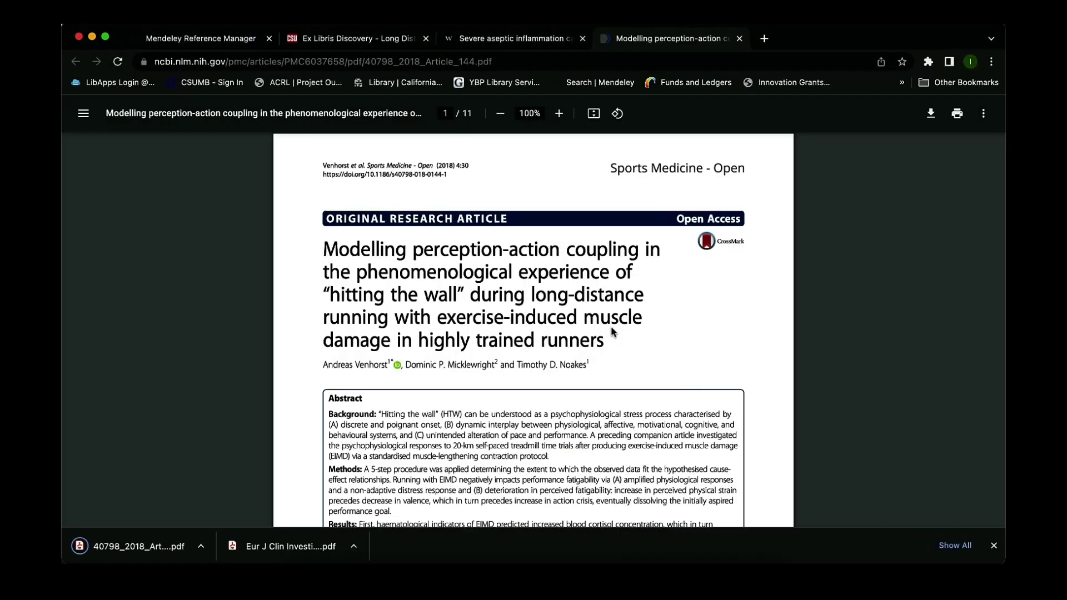
Step: Upload 40798_2018_Article_144.pdf from the Desktop to the Mendeley library
left_click(190, 41)
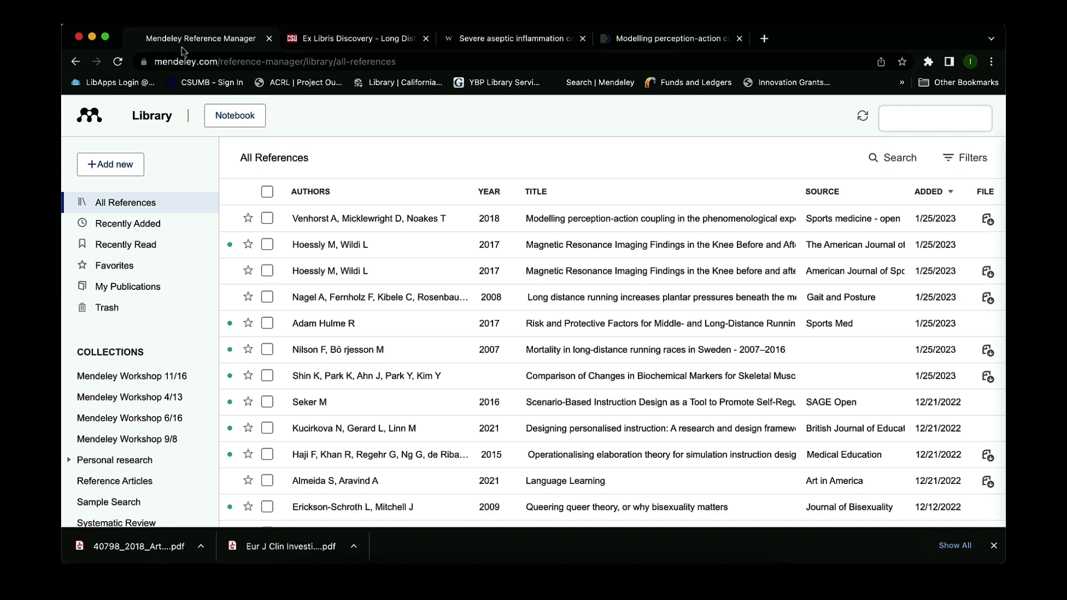
left_click(113, 167)
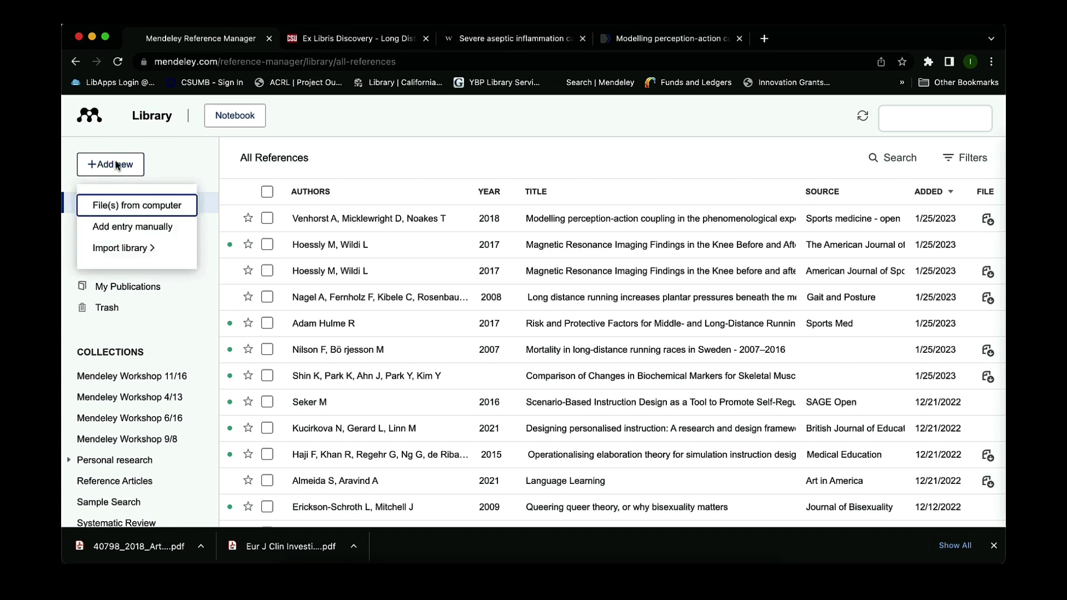
left_click(124, 214)
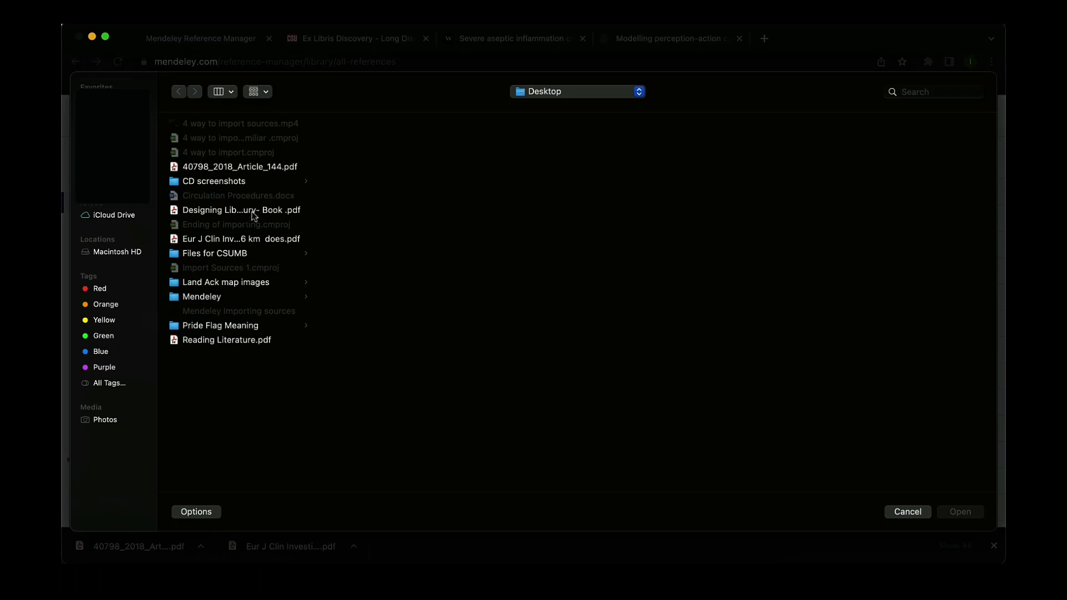
left_click(257, 167)
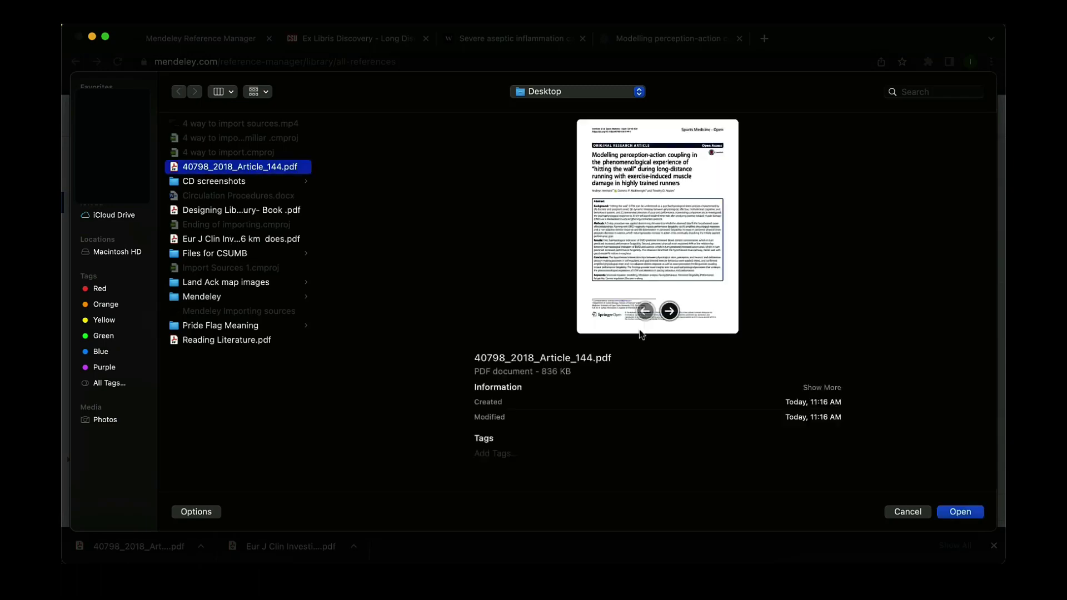
left_click(955, 514)
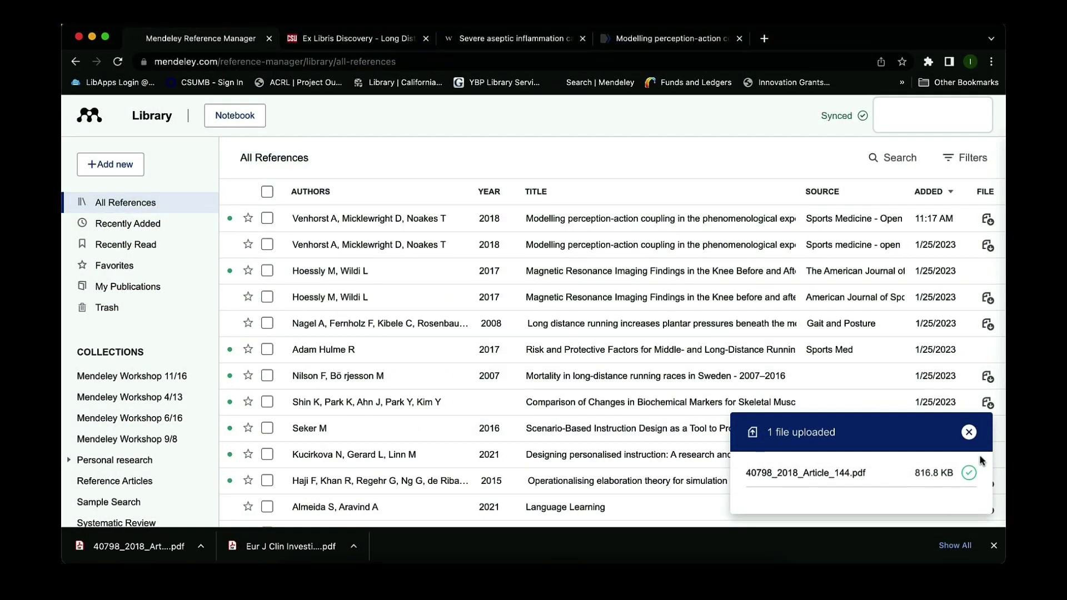
left_click(969, 433)
Step: Upload the Severe aseptic inflammation PDF from the Desktop as another reference
left_click(118, 166)
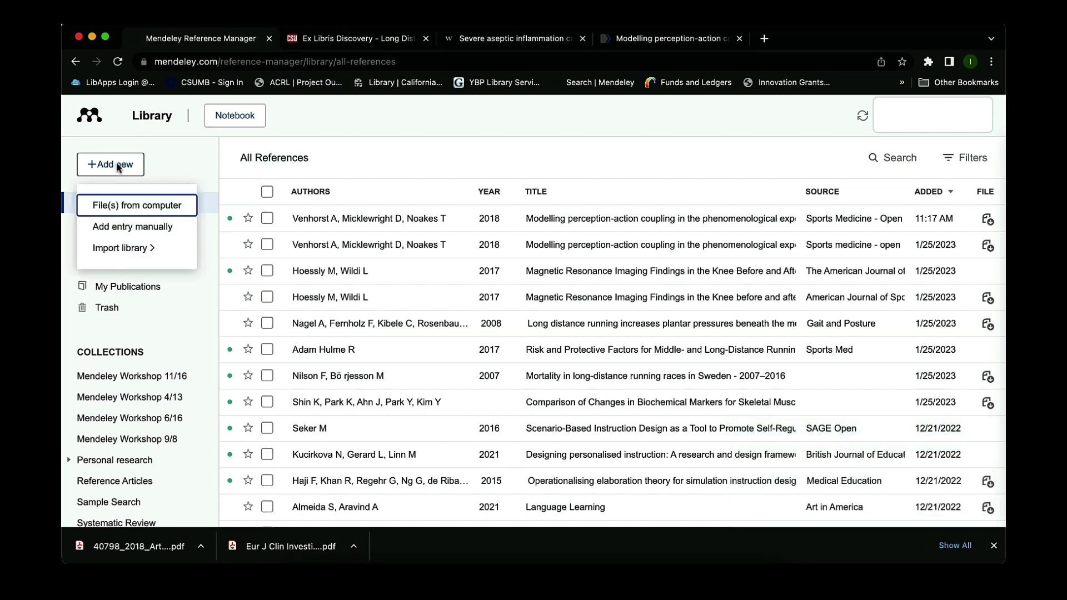
left_click(111, 204)
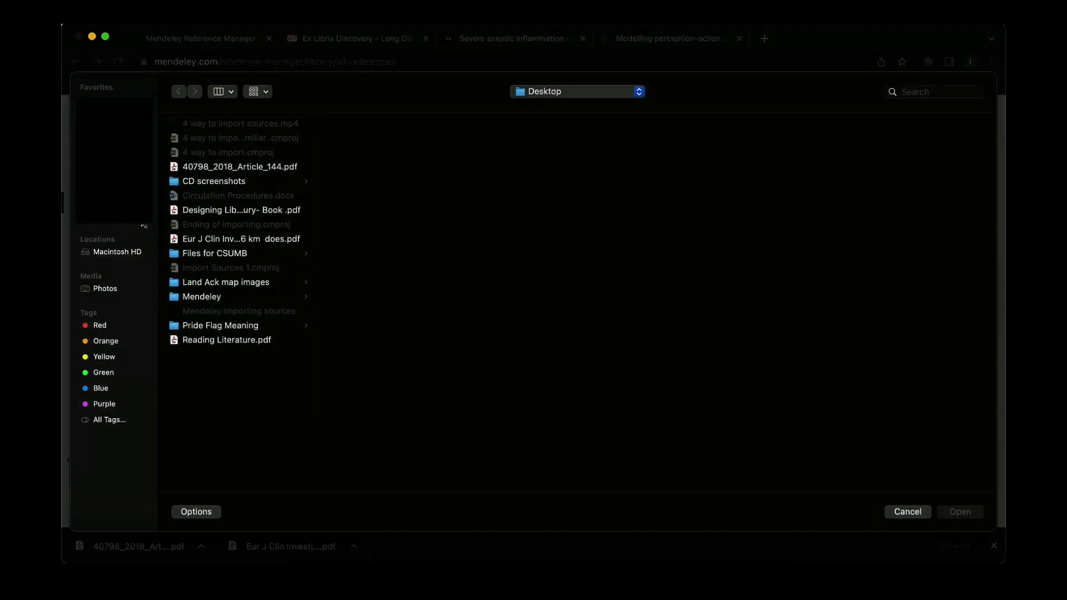
left_click(256, 240)
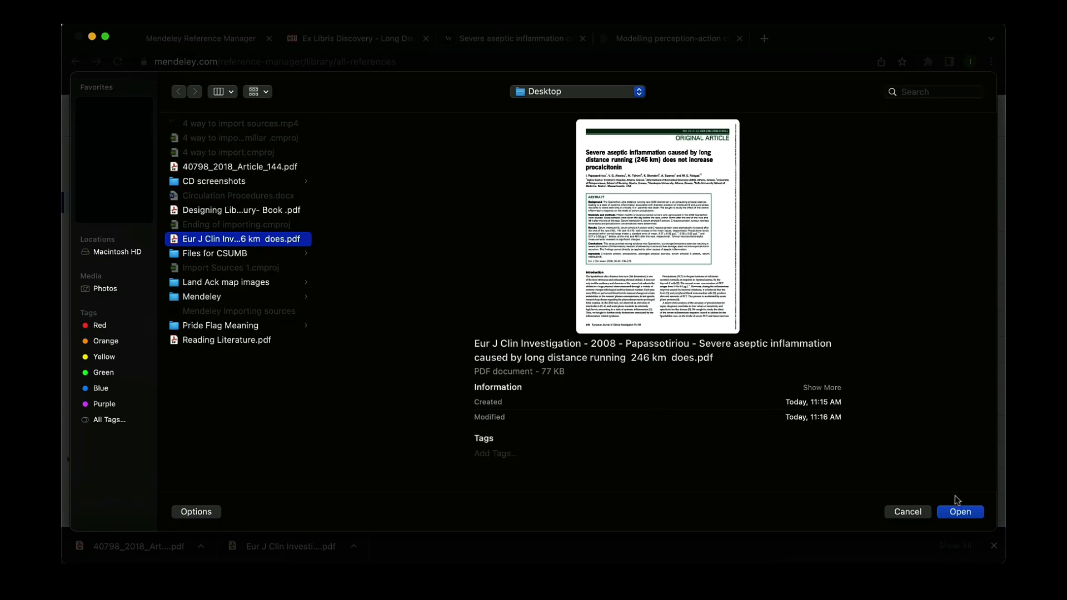
left_click(956, 515)
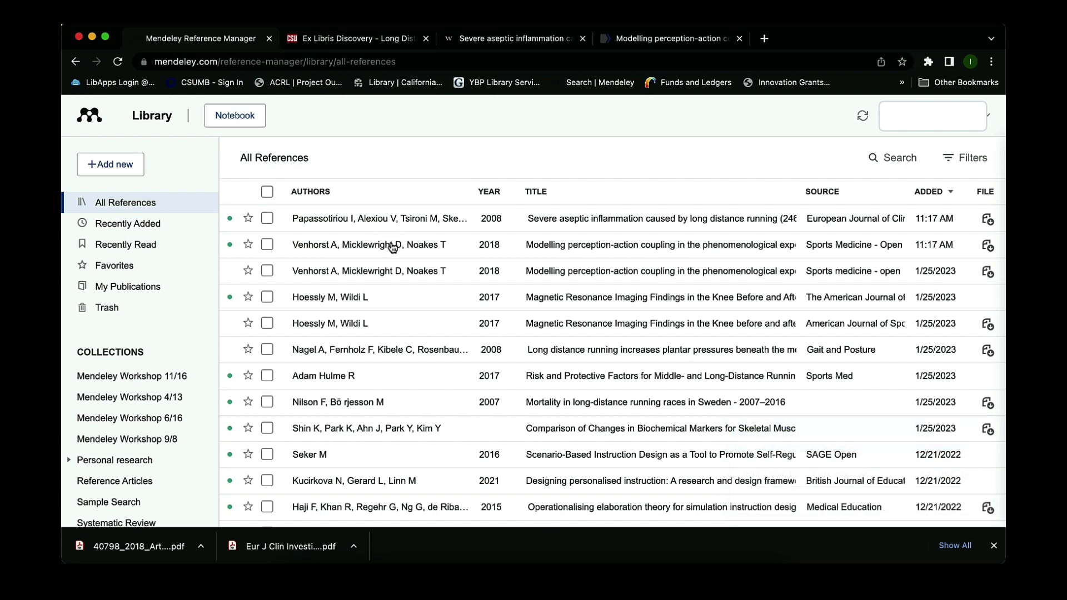
Step: Filter to Recently Added and preview the Severe aseptic inflammation article's PDF
left_click(142, 225)
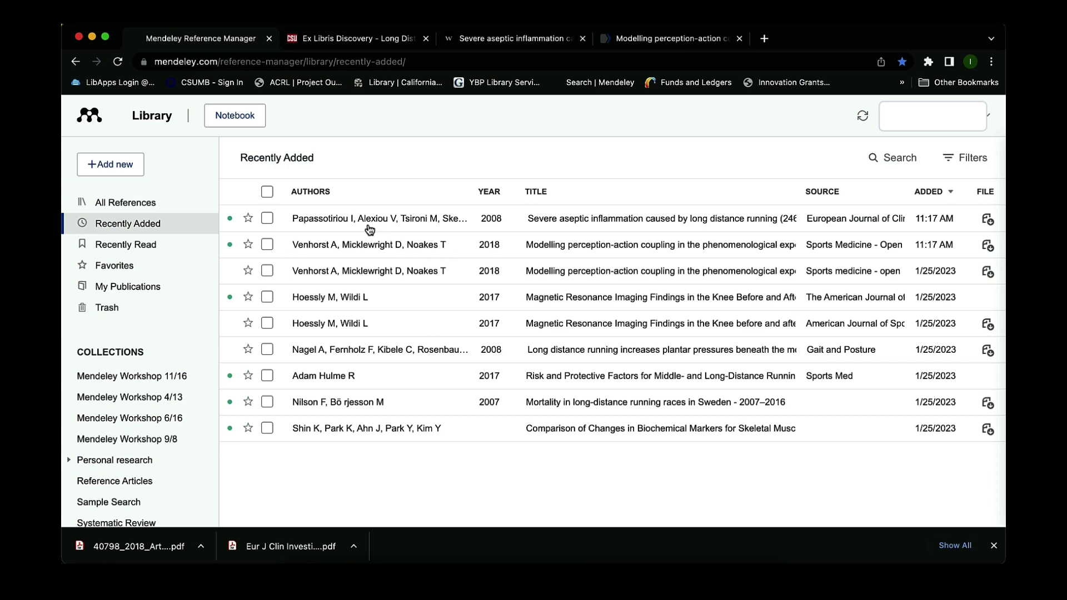
left_click(989, 221)
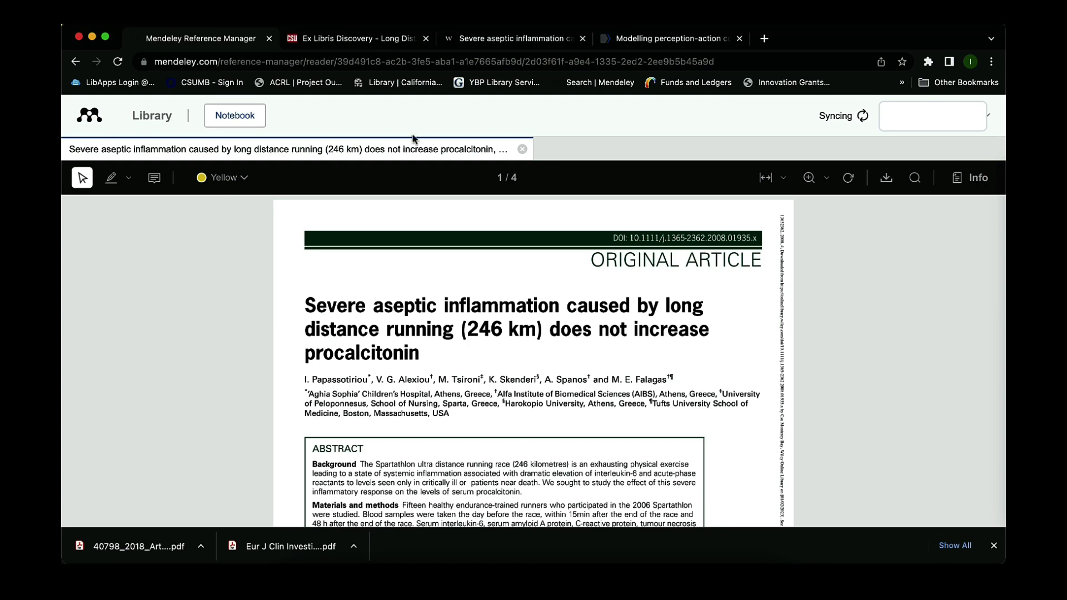
key("super+bracketleft")
Step: Add the Severe aseptic inflammation and perception-action references to Sample Search, then view that collection
left_click(268, 243)
left_click(268, 269)
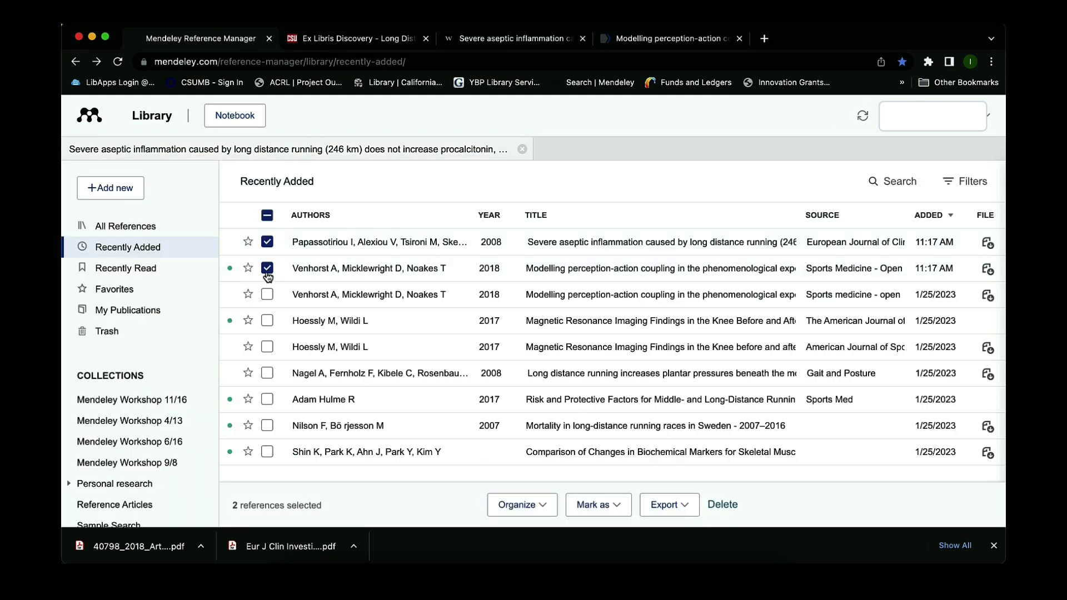
left_click(522, 505)
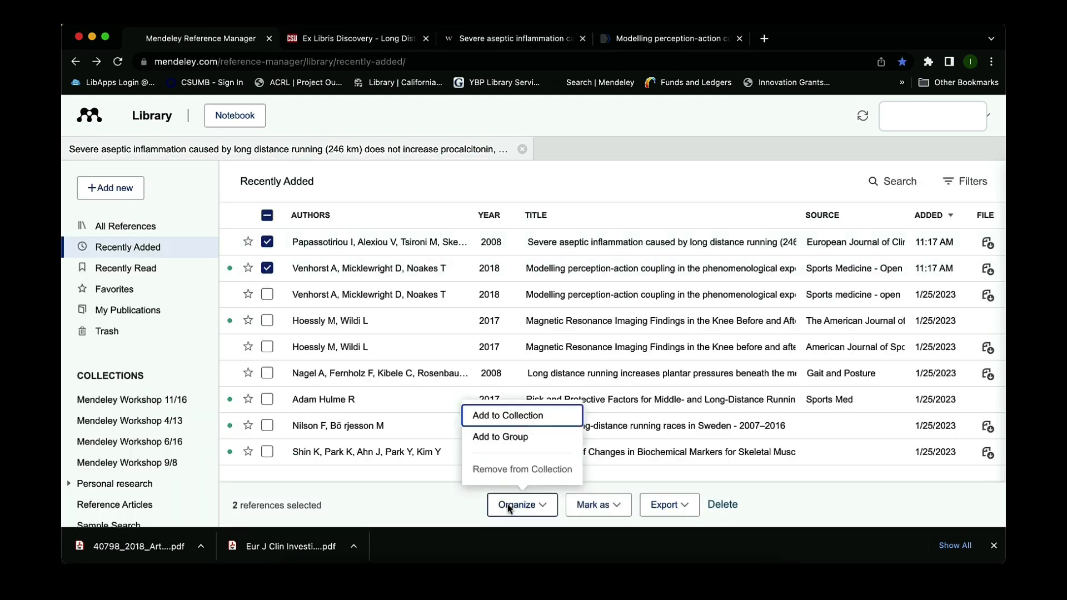
left_click(525, 421)
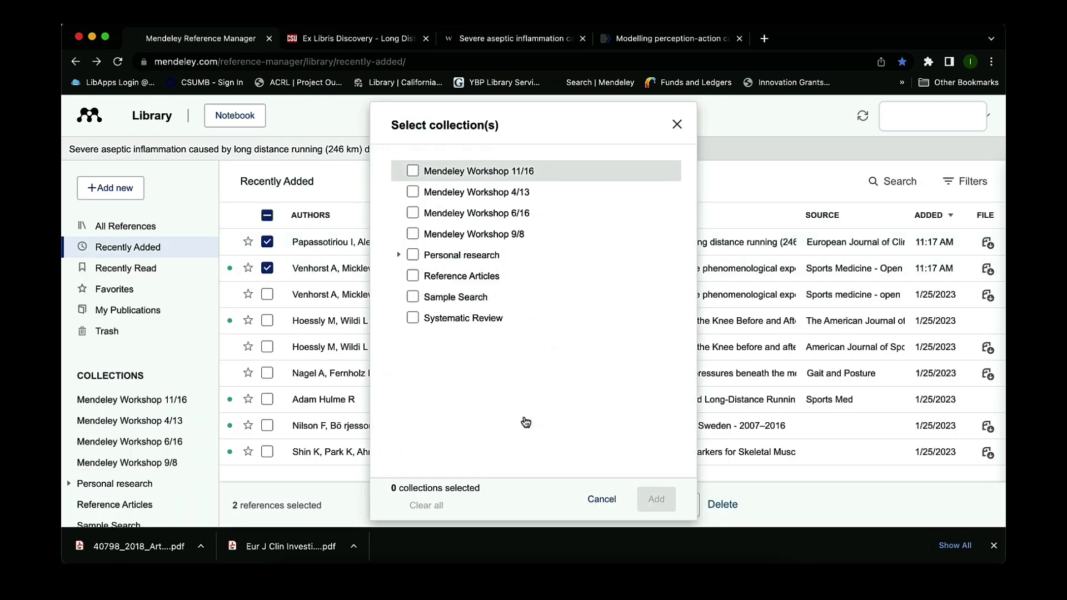
left_click(413, 298)
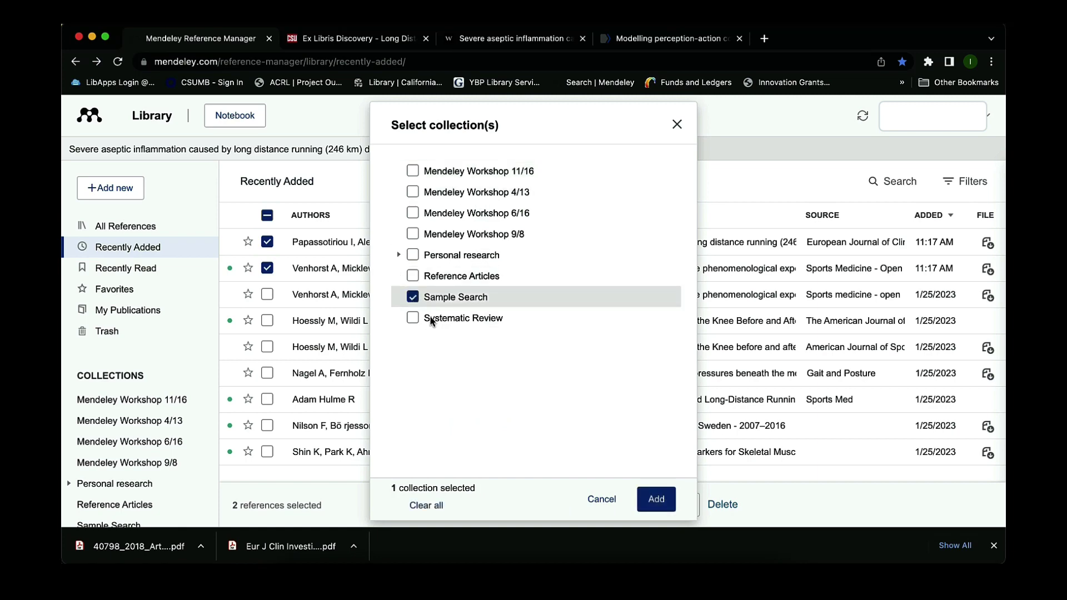
left_click(656, 499)
scroll(144, 446, "down", 3)
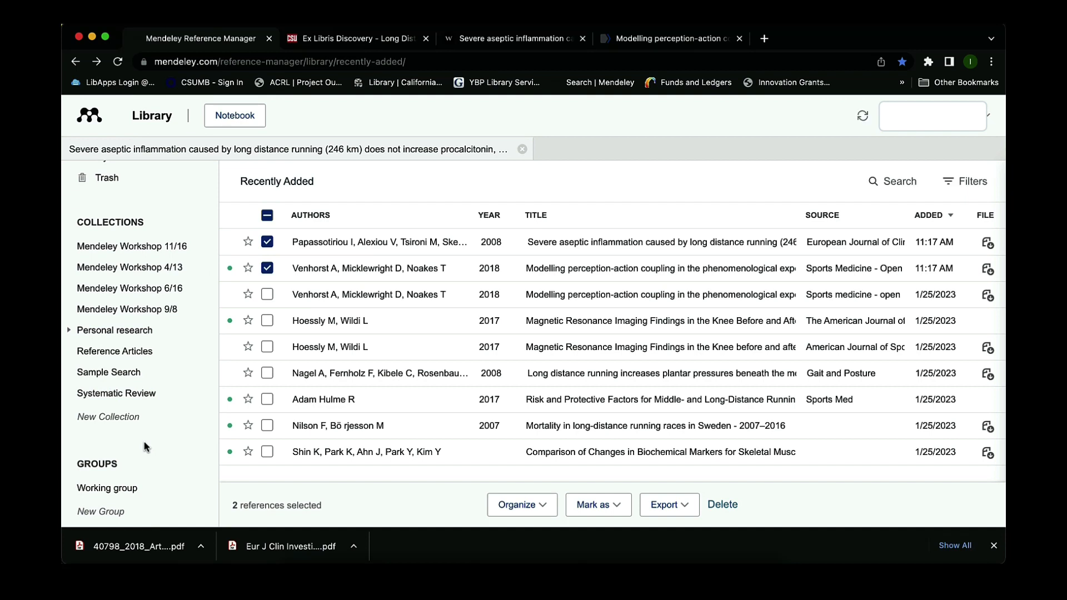
left_click(124, 379)
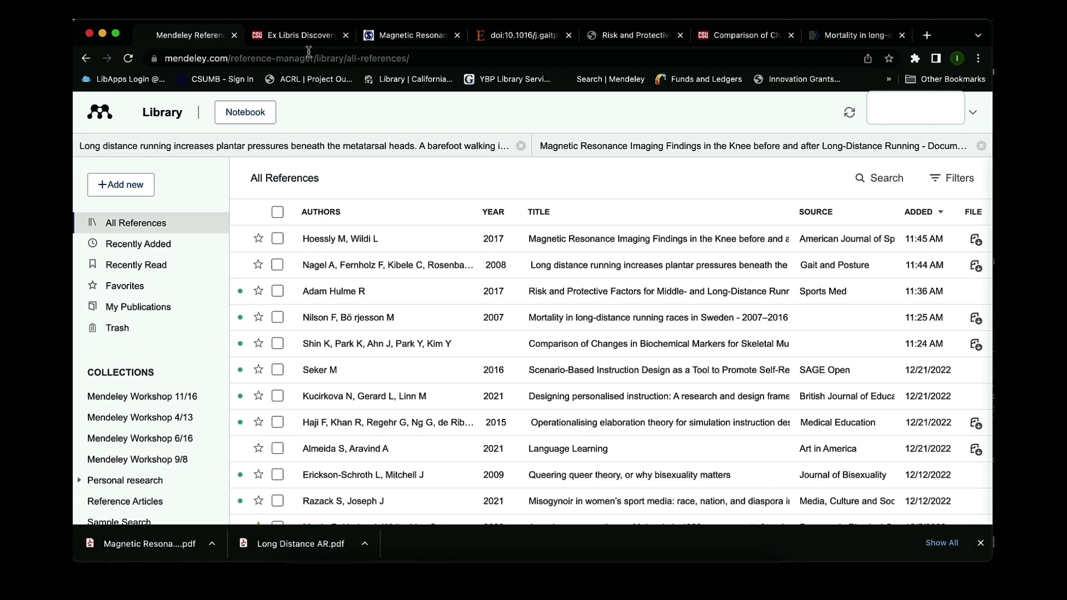
left_click(308, 33)
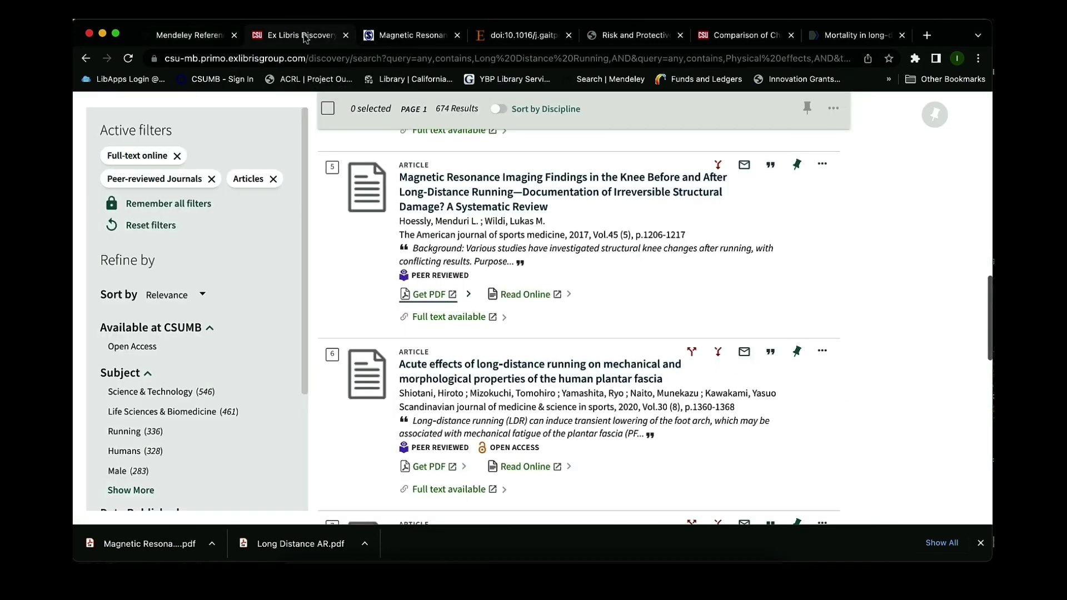
scroll(342, 271, "down", 1)
left_click(556, 151)
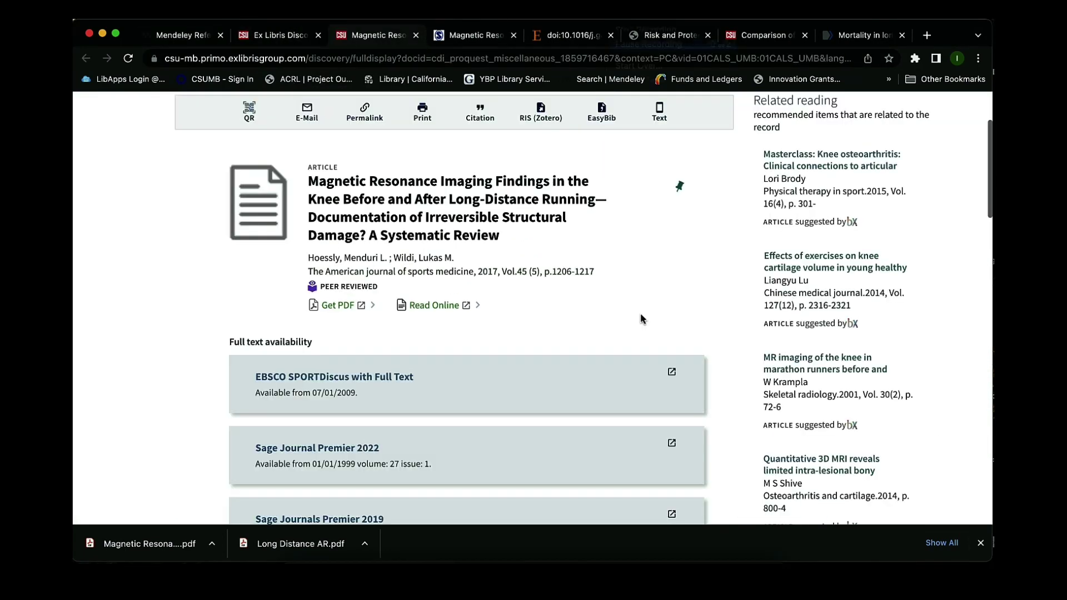
scroll(642, 319, "down", 5)
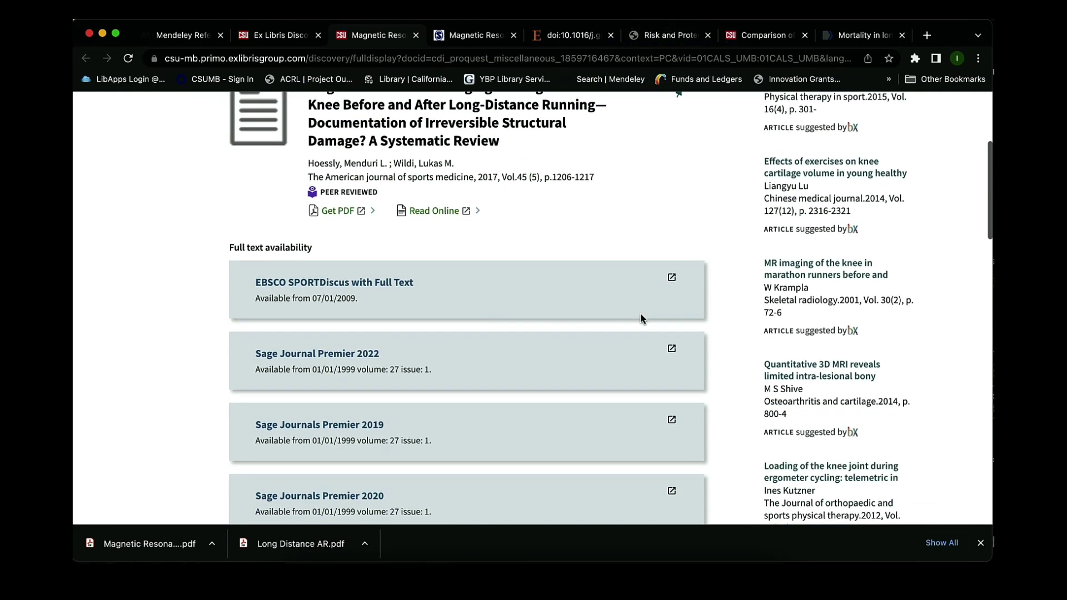
scroll(641, 319, "down", 5)
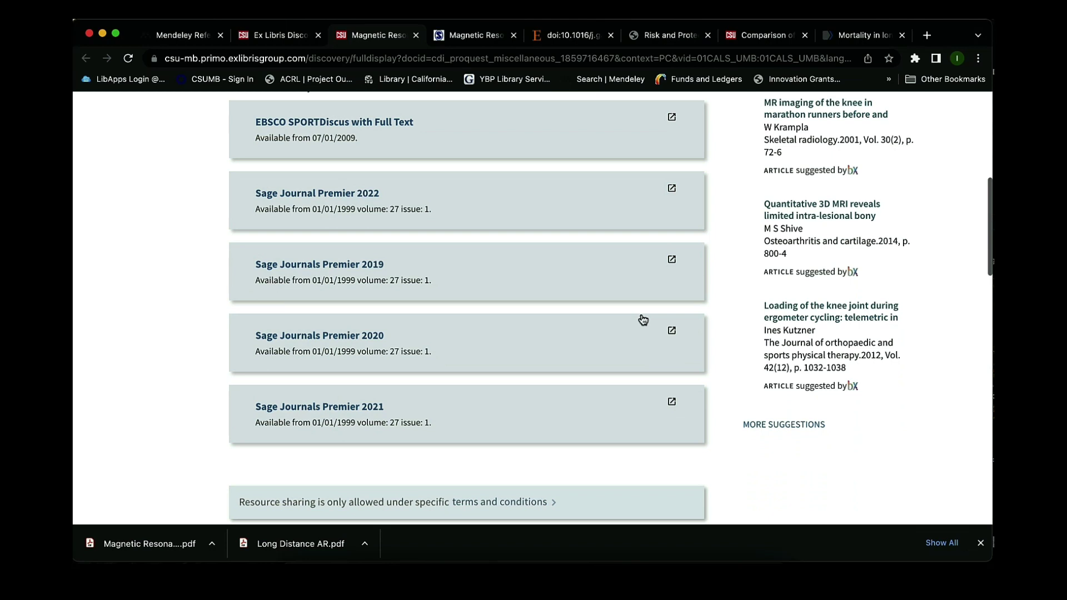
scroll(643, 320, "down", 10)
scroll(642, 319, "down", 3)
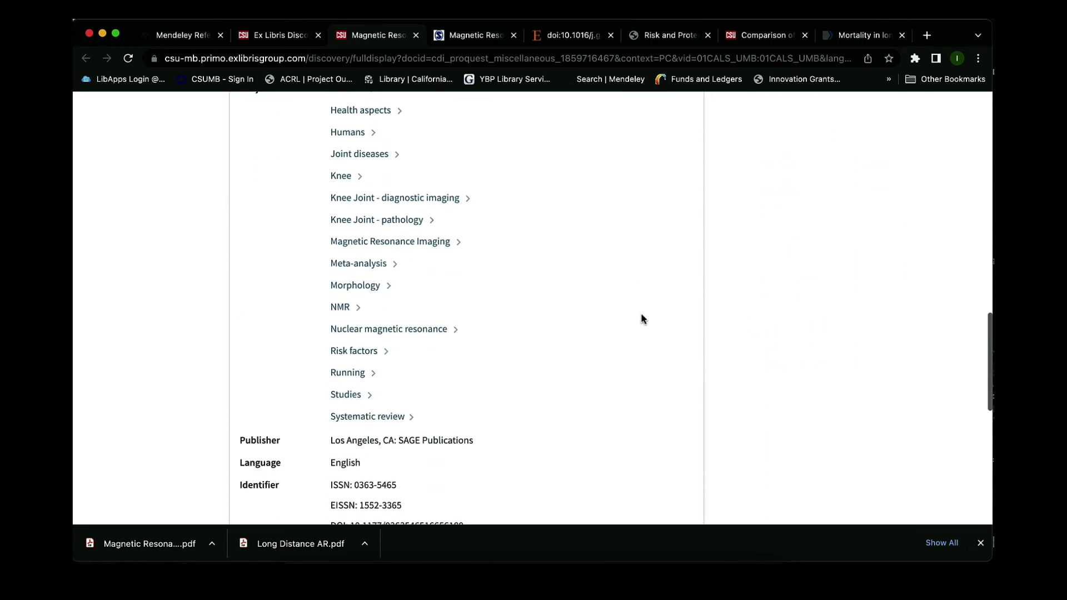
scroll(642, 319, "down", 10)
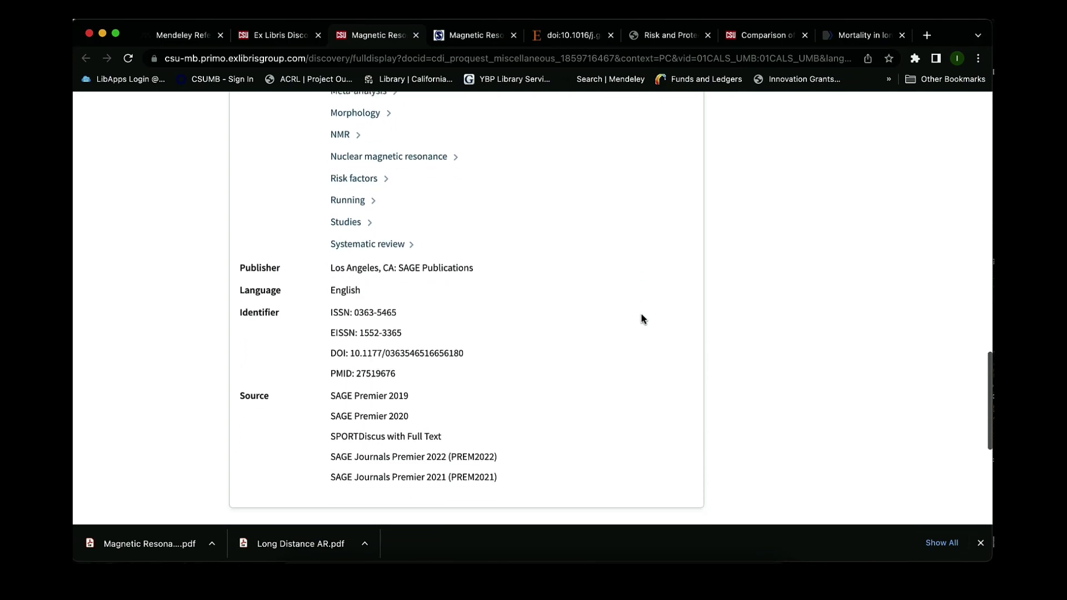
scroll(642, 319, "down", 1)
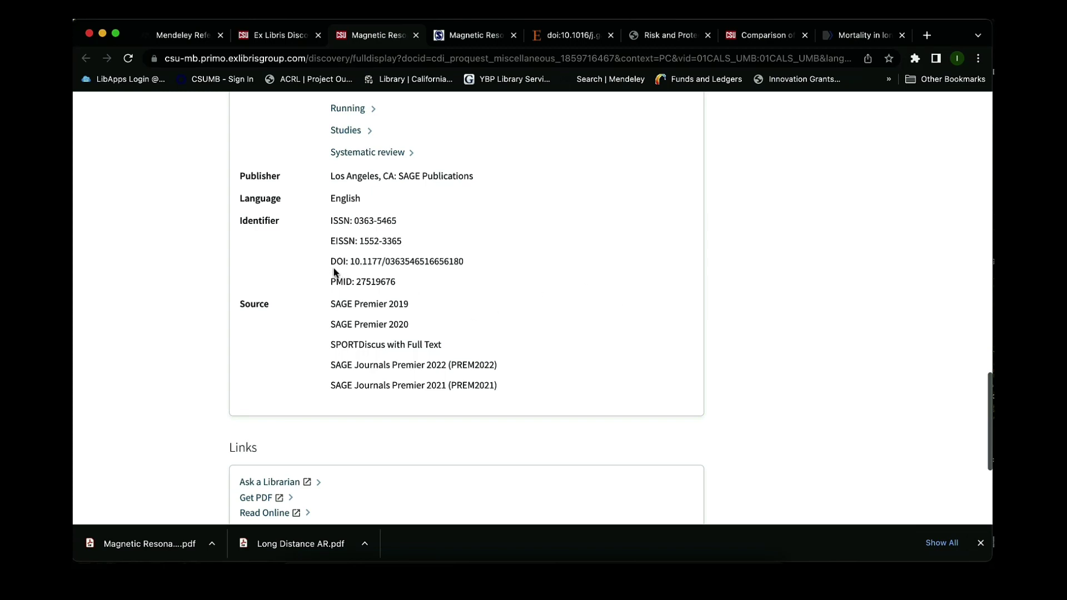
left_click_drag(350, 262, 433, 266)
left_click(469, 267)
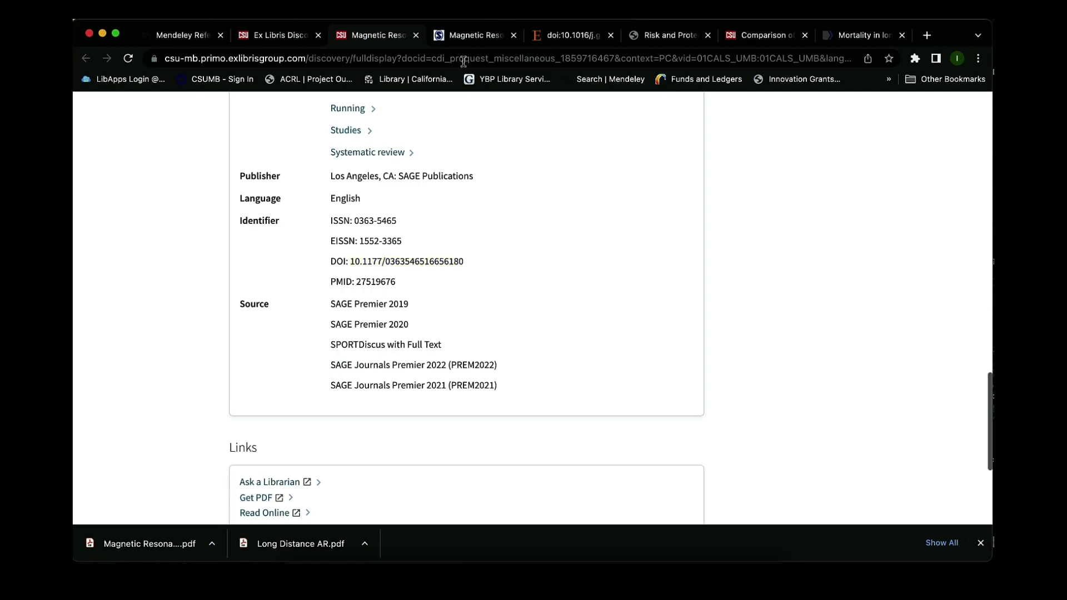
left_click(191, 38)
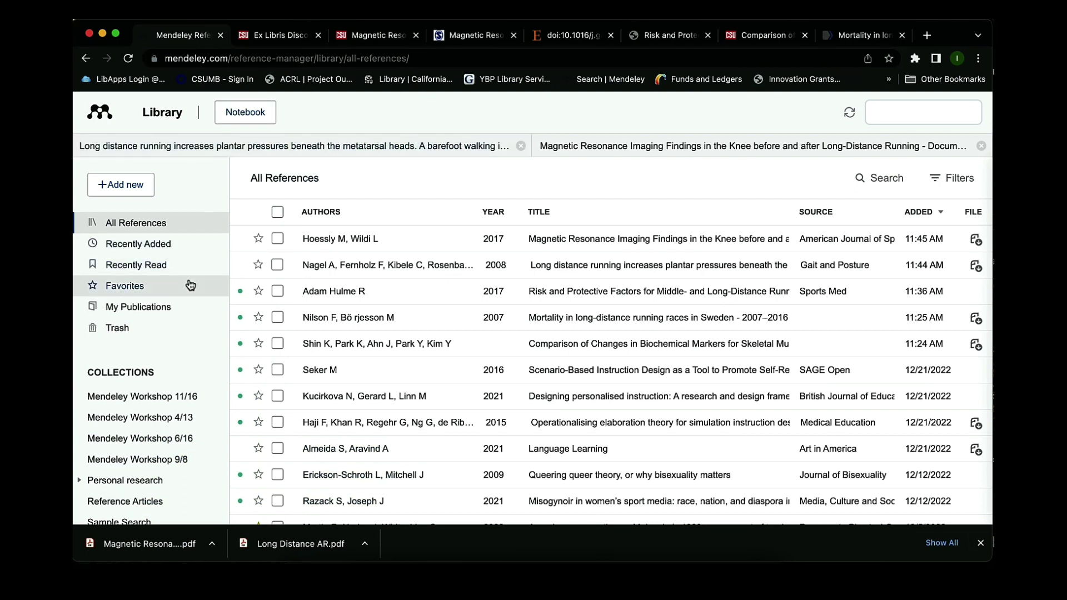
left_click(120, 192)
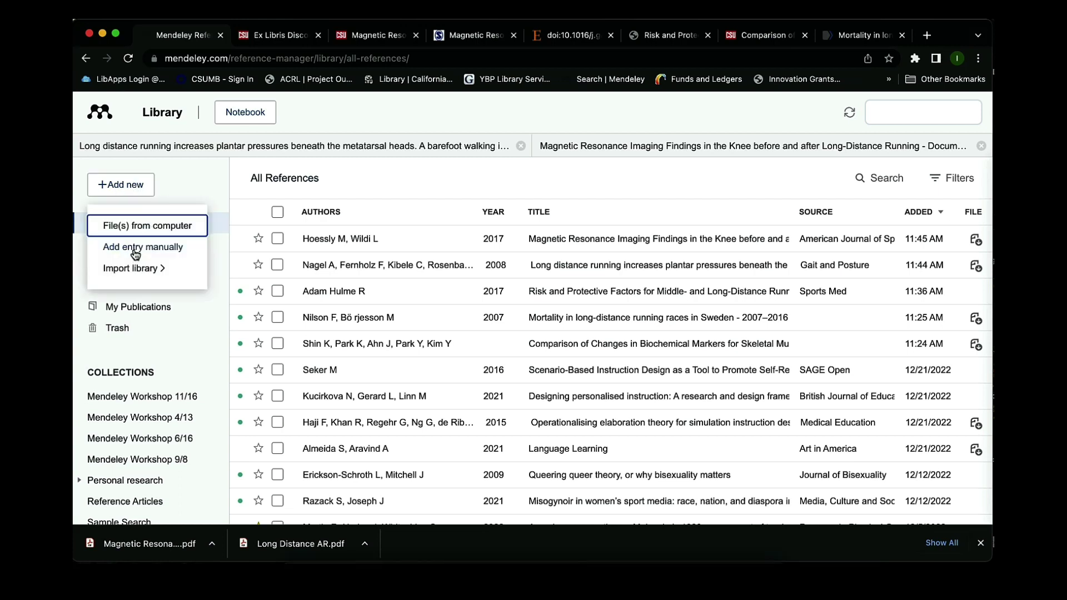
left_click(135, 251)
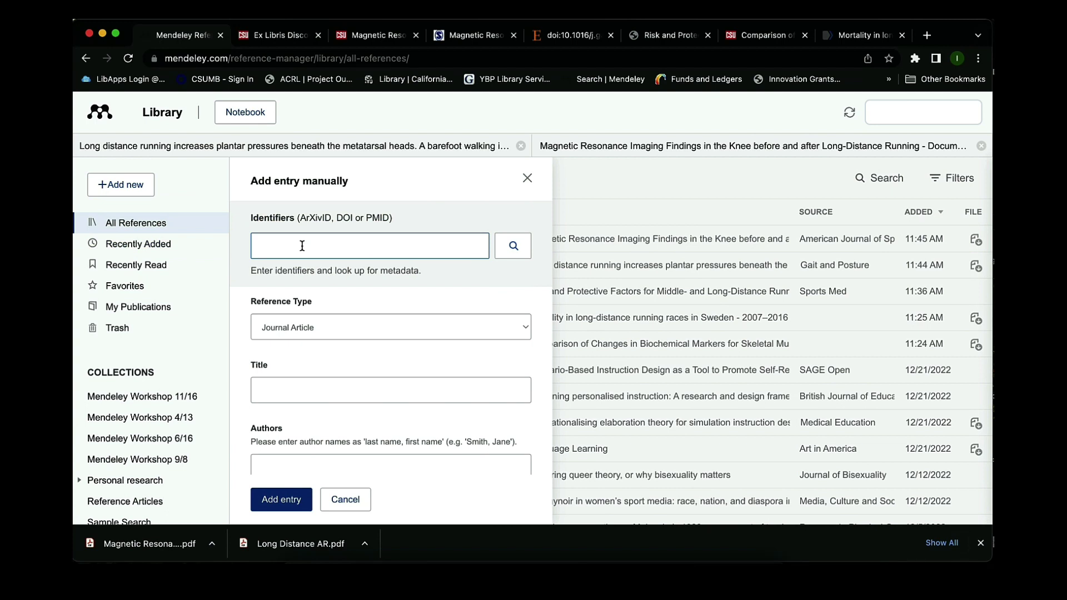
key("super+v")
key("Return")
scroll(443, 347, "down", 3)
scroll(443, 344, "down", 5)
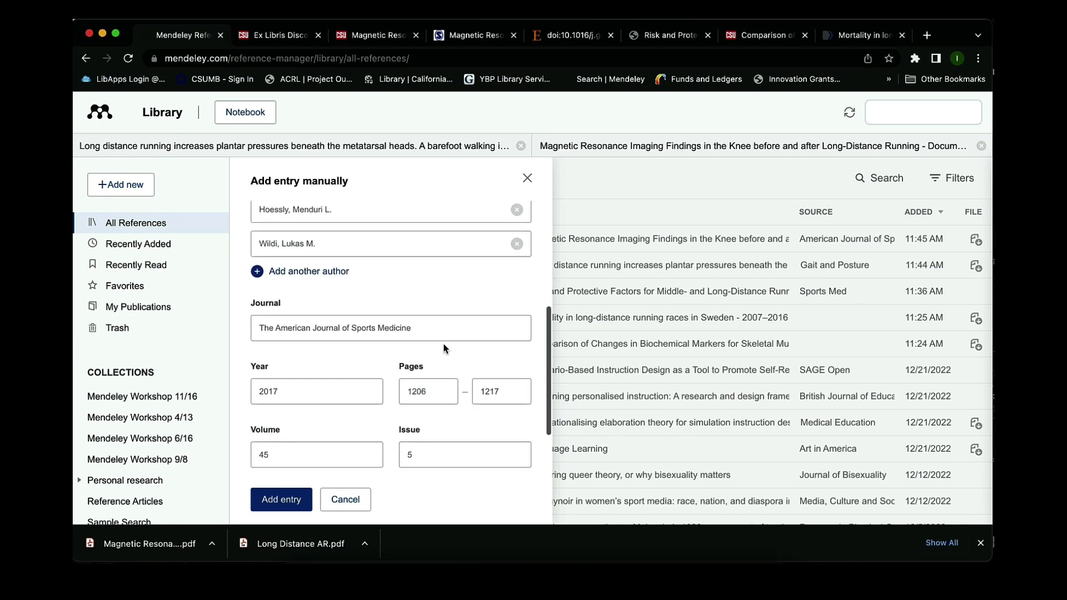
left_click(282, 500)
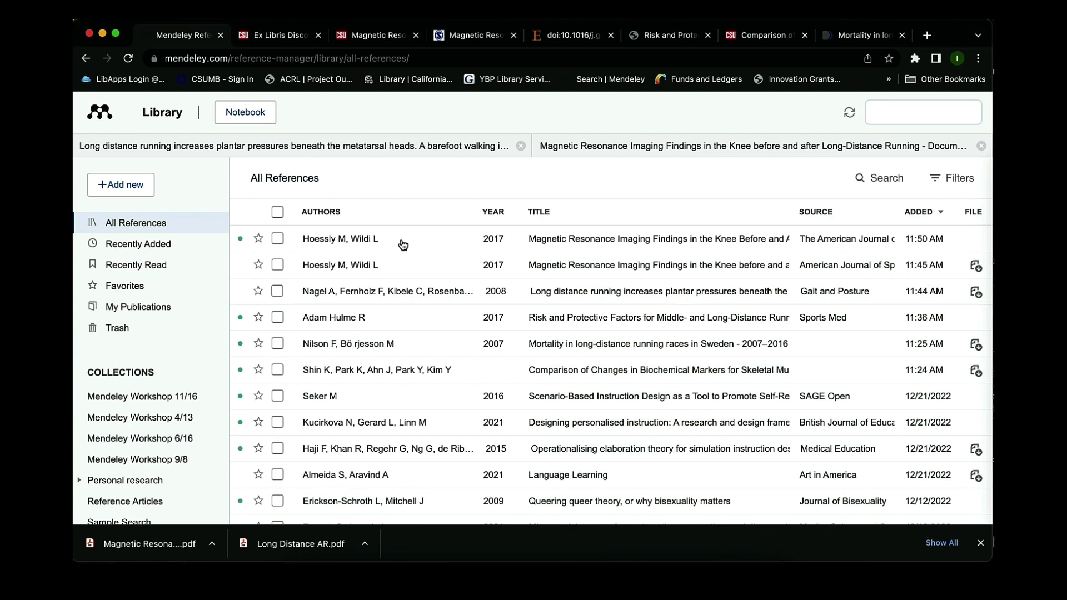
left_click(157, 251)
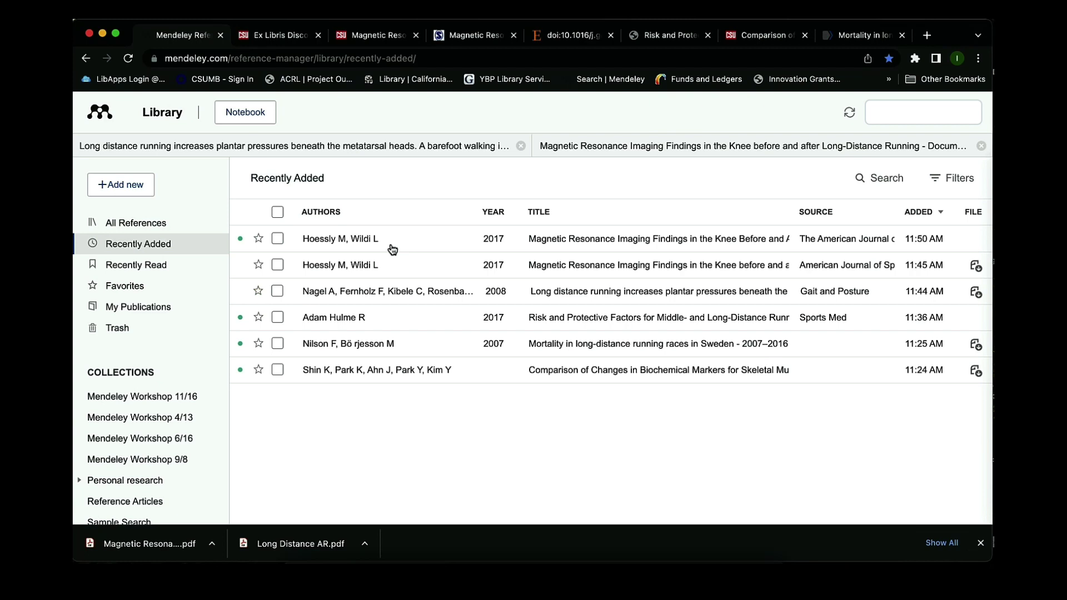
Step: Open the new knee MRI reference's full information and review its ISSN and DOI
left_click(364, 240)
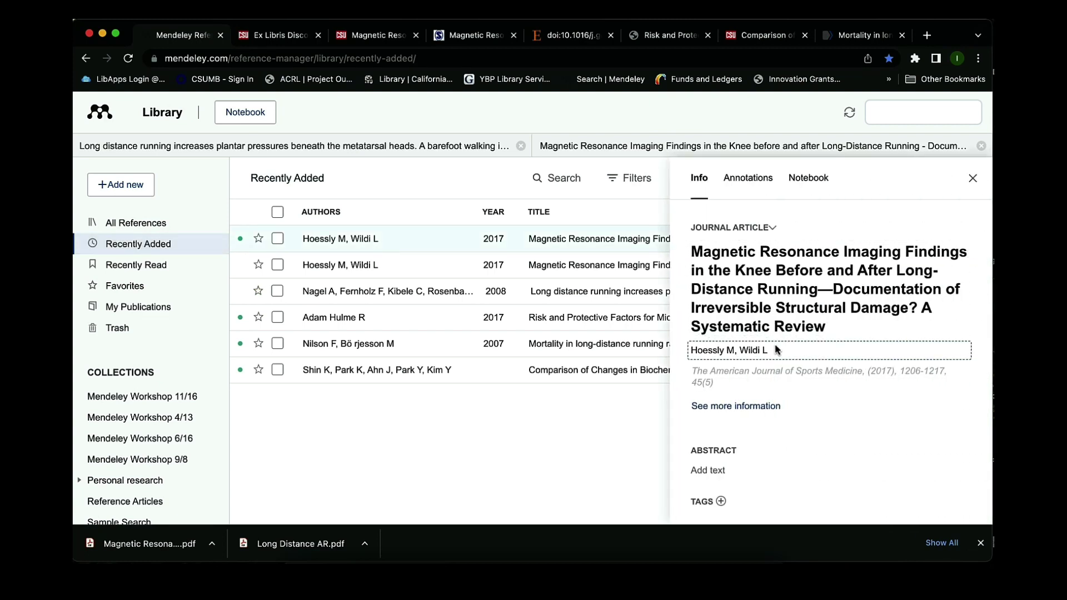
left_click(770, 417)
scroll(795, 333, "down", 5)
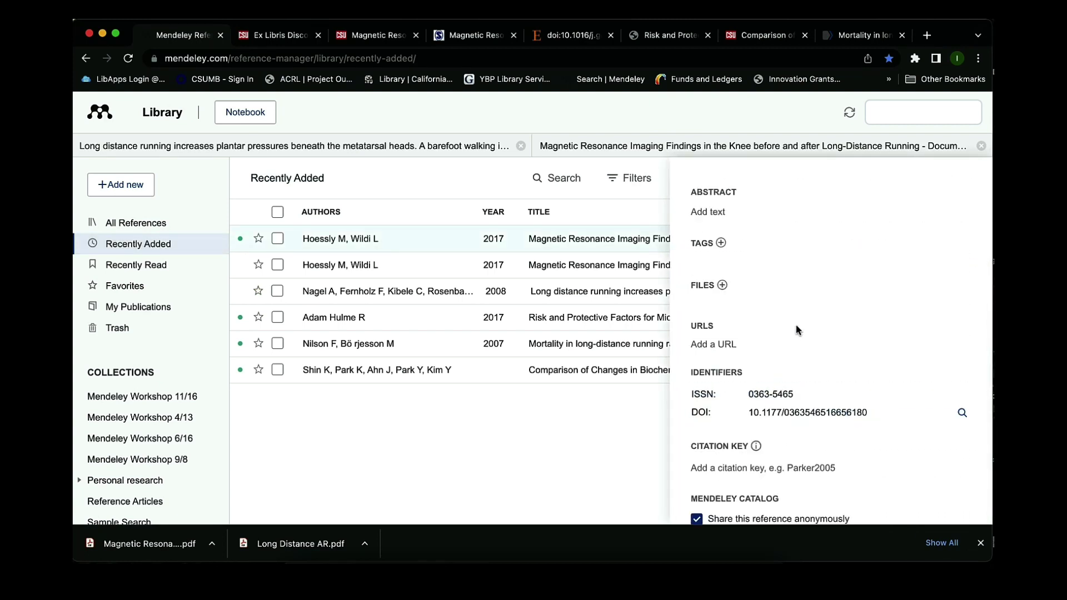
scroll(797, 330, "up", 5)
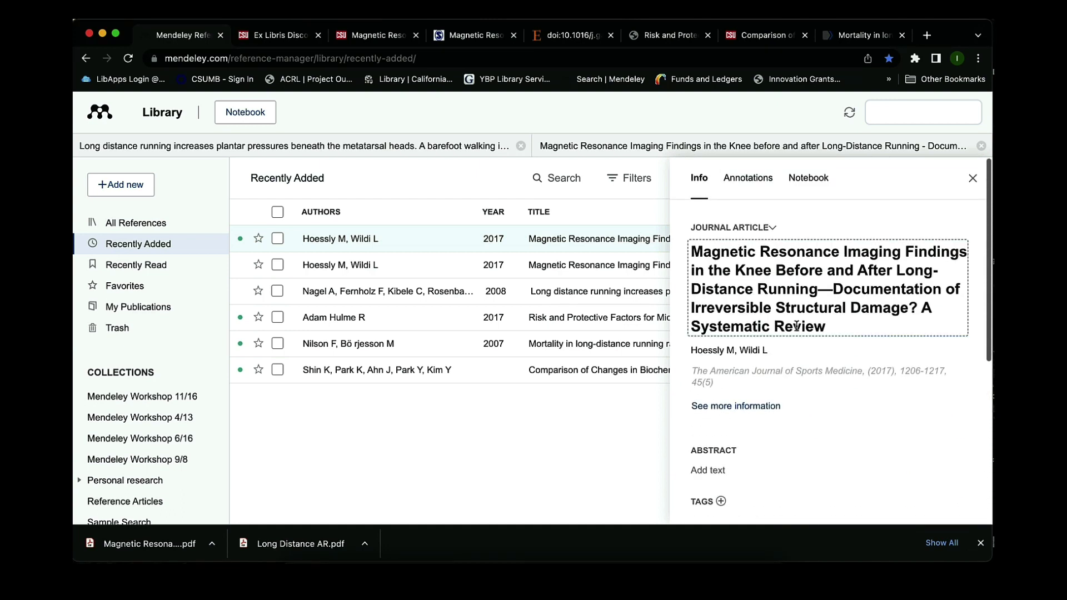
scroll(796, 326, "down", 3)
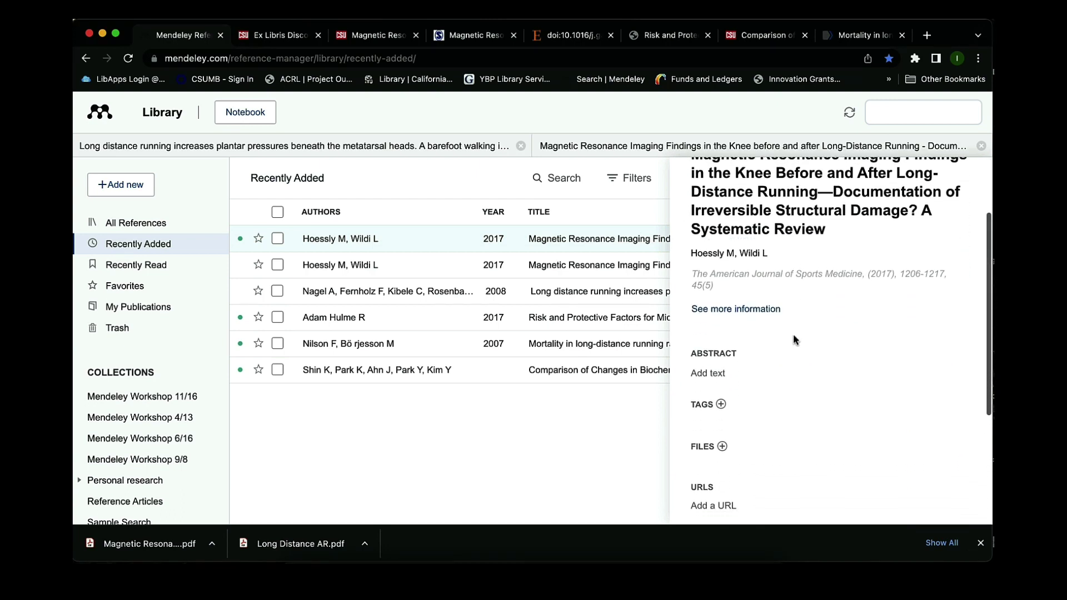
scroll(783, 393, "down", 2)
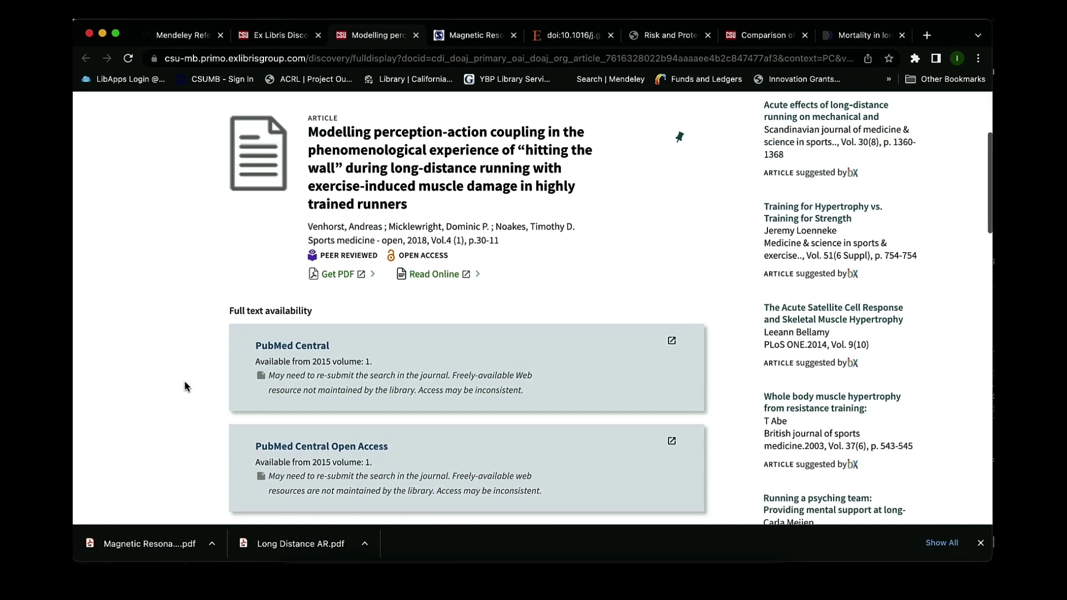
scroll(185, 386, "down", 5)
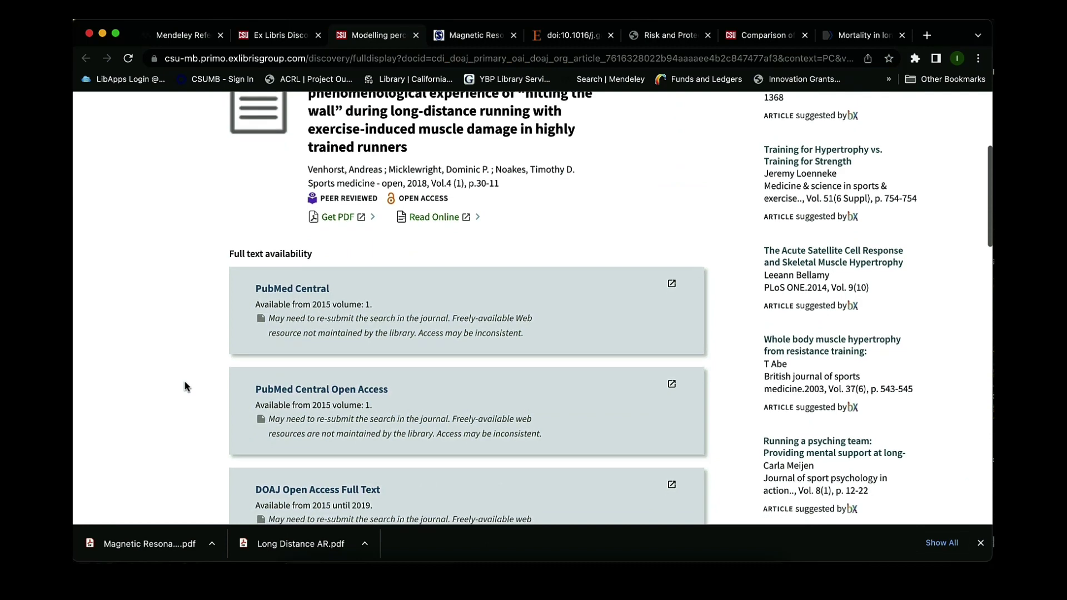
Step: Copy PMID 29987475 from the hitting-the-wall article's OneSearch record and return to Mendeley
scroll(185, 387, "down", 6)
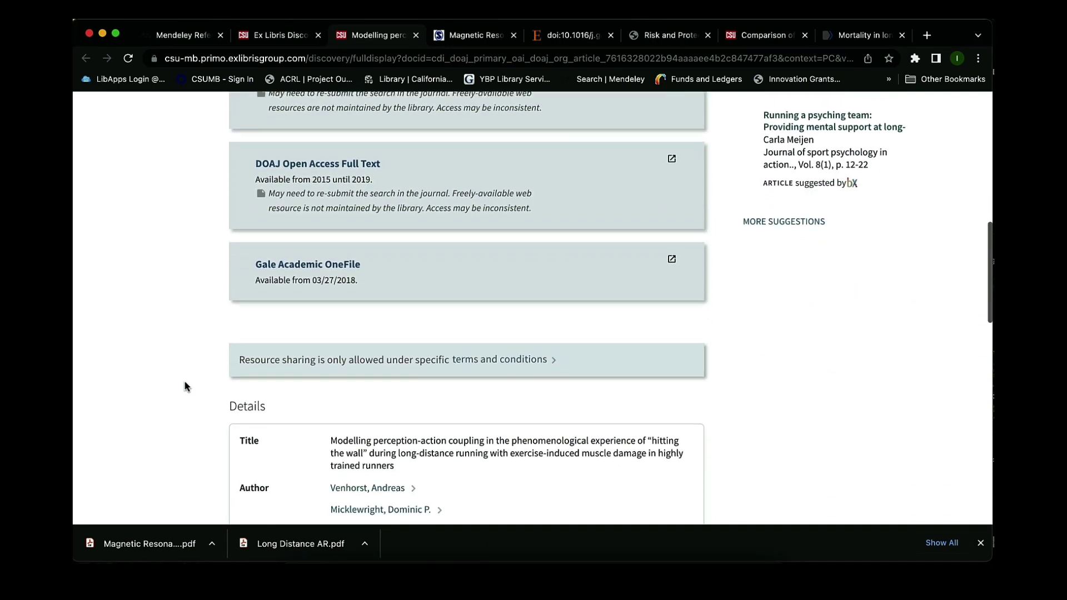
scroll(185, 387, "down", 5)
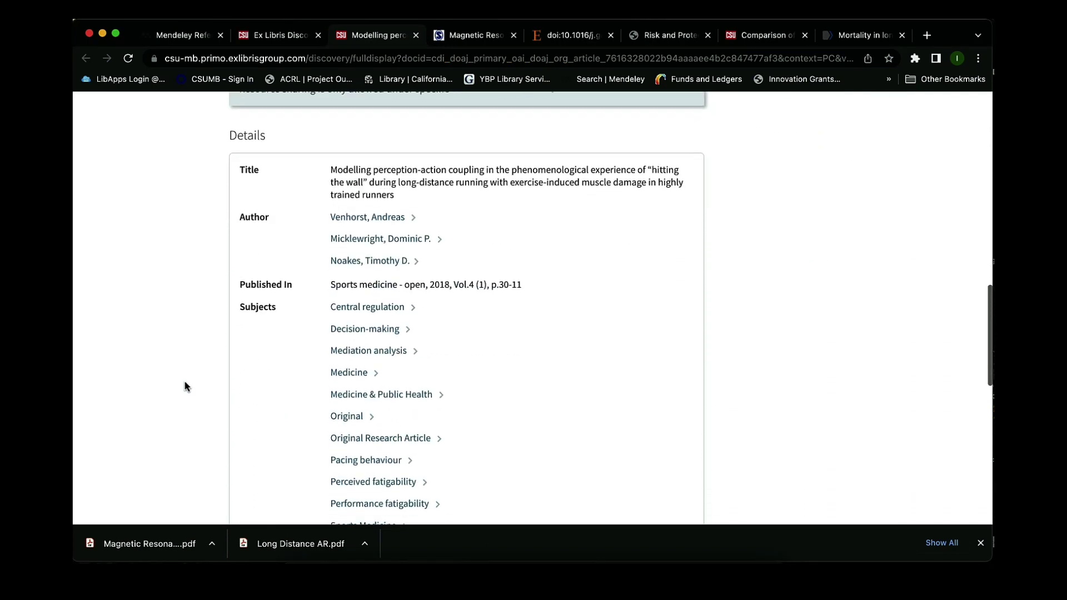
scroll(185, 386, "down", 3)
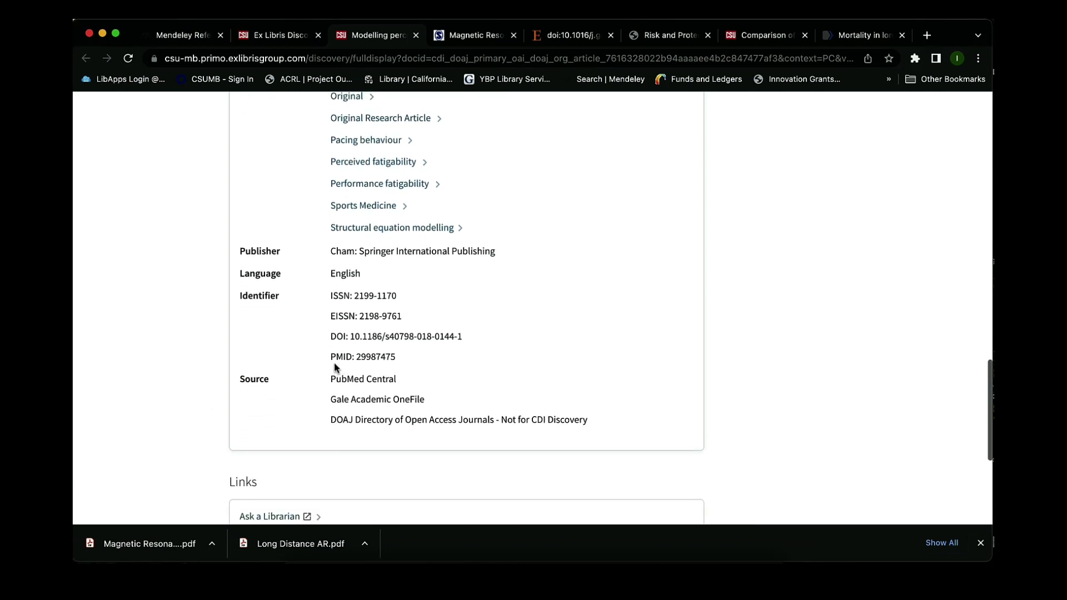
left_click_drag(357, 357, 404, 360)
key("super+c")
left_click(479, 374)
left_click(174, 37)
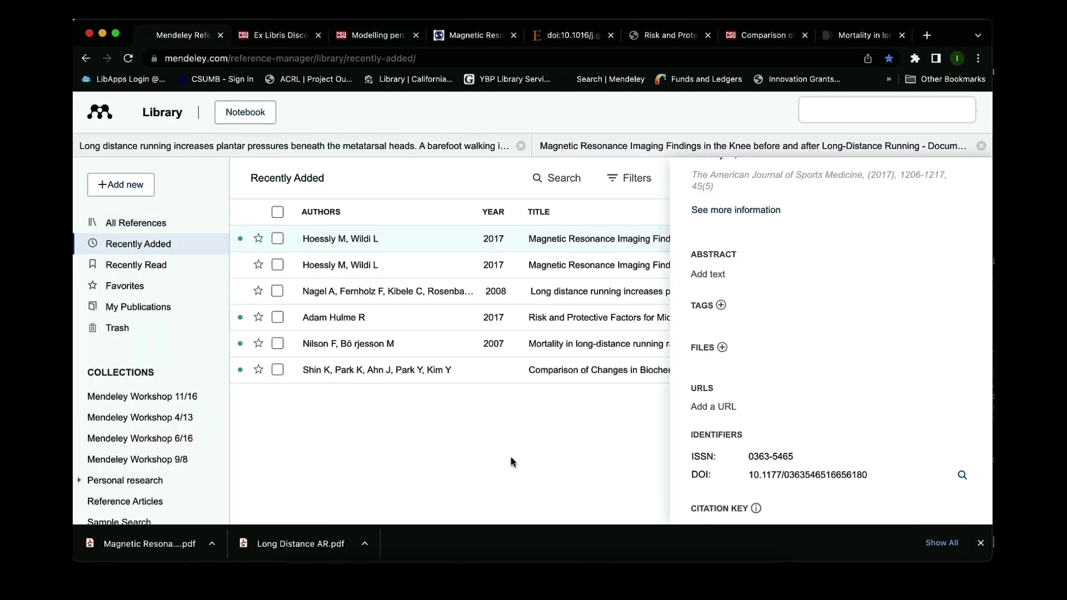
Step: Add a manual entry for the hitting-the-wall article looked up from PMID 29987475
scroll(737, 320, "up", 4)
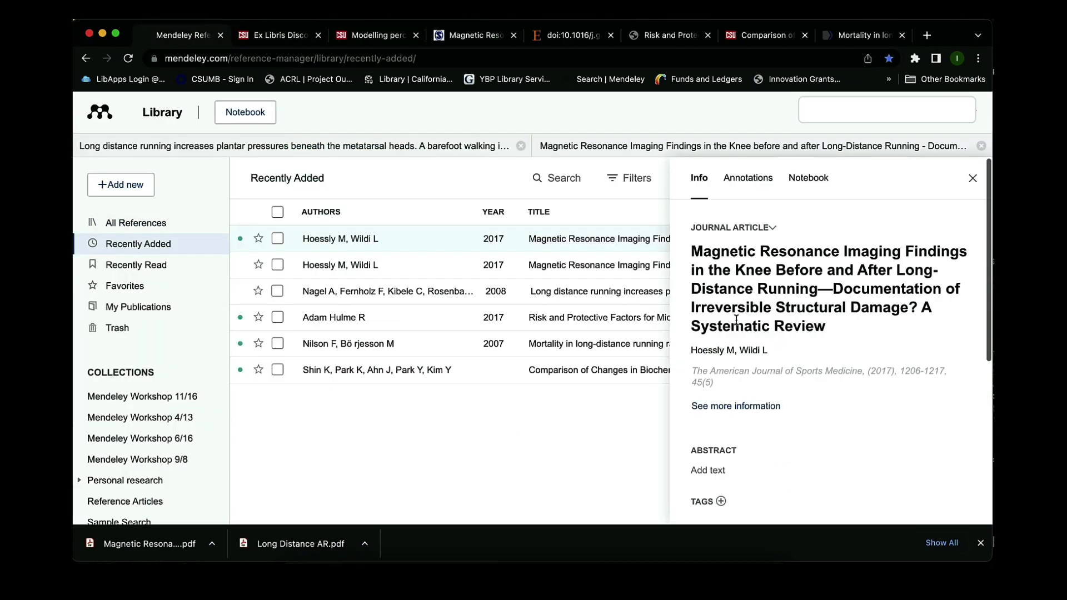
left_click(972, 178)
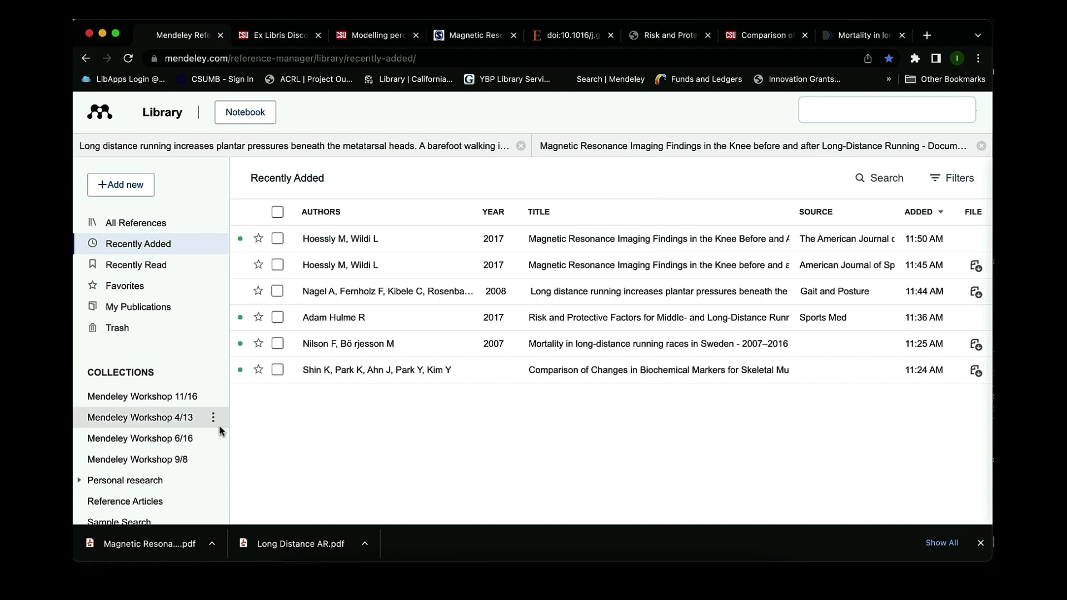
left_click(125, 192)
left_click(126, 247)
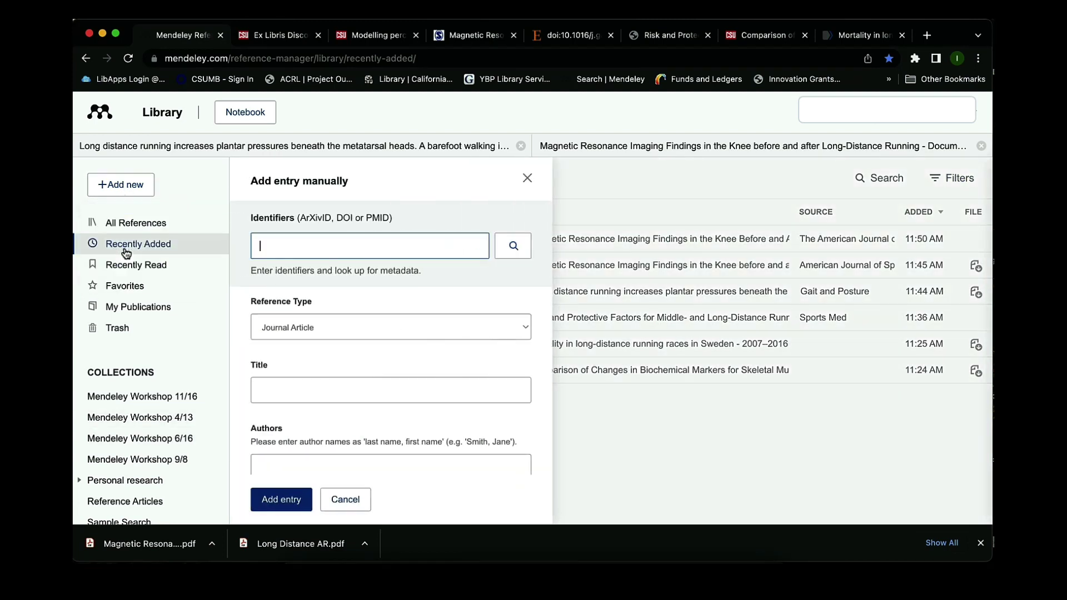
key("super+v")
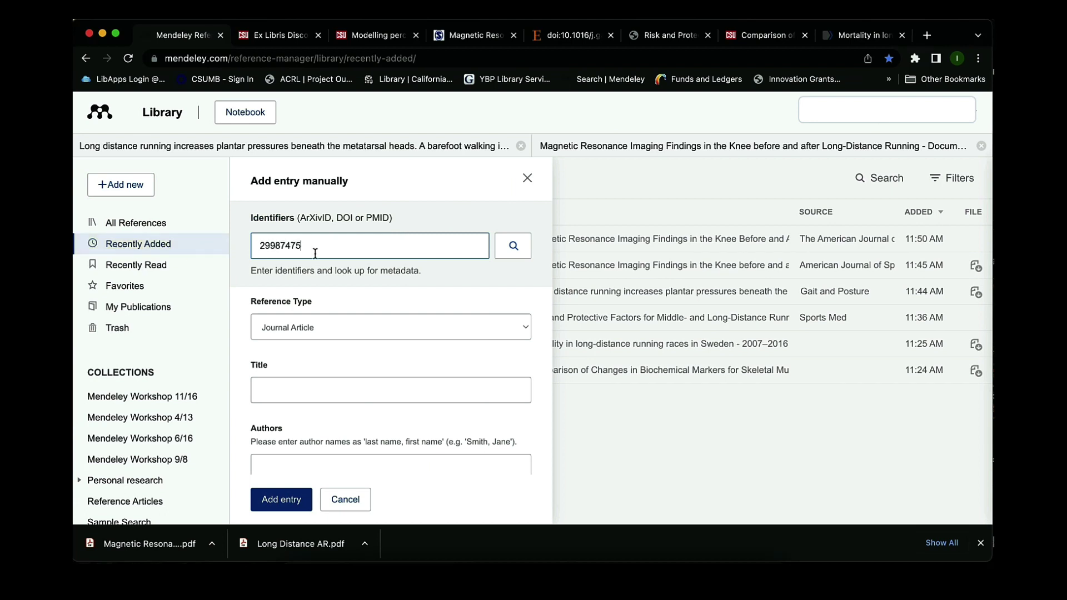
left_click(512, 246)
scroll(489, 300, "down", 5)
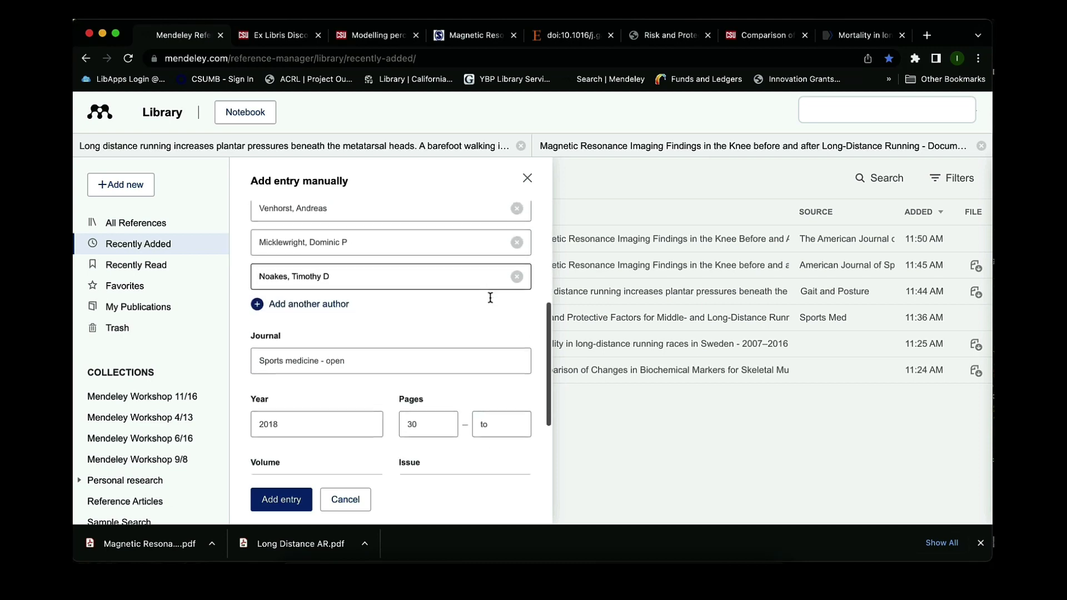
scroll(489, 295, "down", 5)
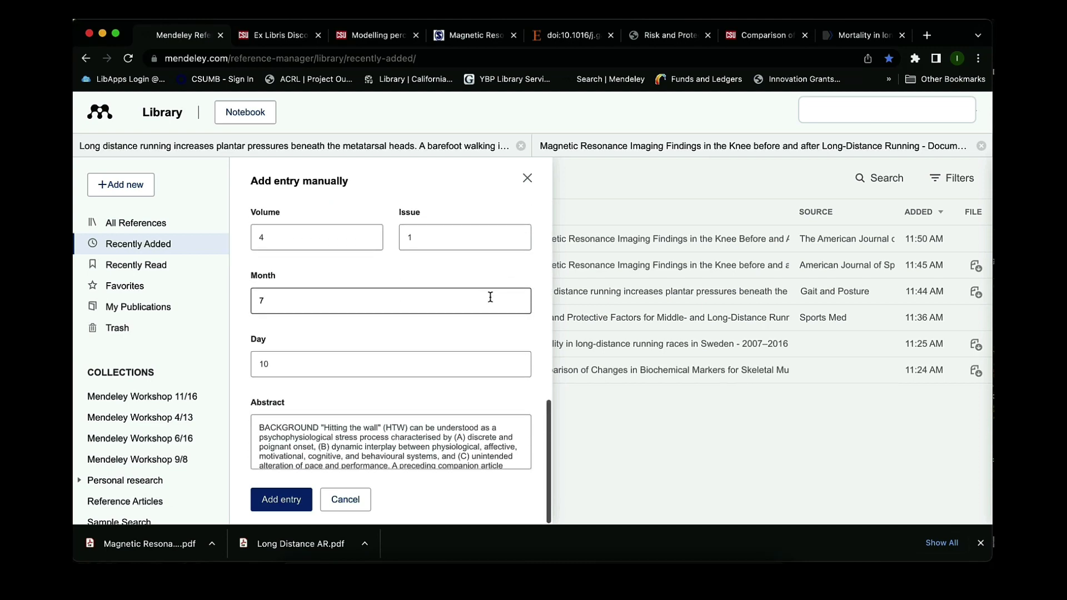
left_click(270, 503)
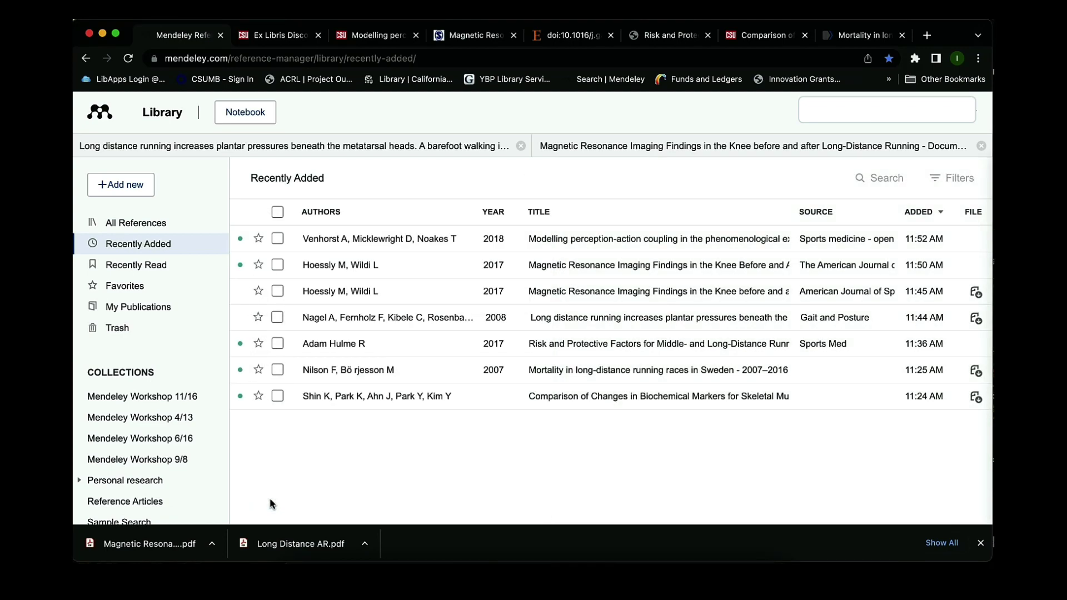
Step: Attach the matching PDF to the new Modelling perception-action coupling reference
left_click(360, 250)
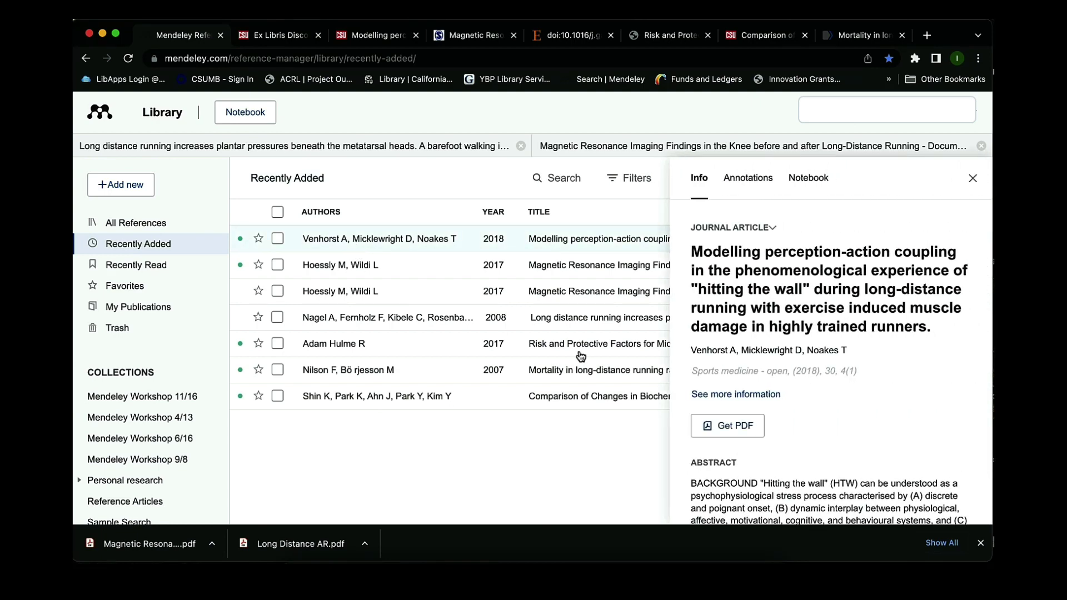
scroll(793, 372, "down", 2)
scroll(791, 368, "down", 5)
scroll(791, 368, "up", 2)
left_click(791, 368)
scroll(792, 368, "up", 2)
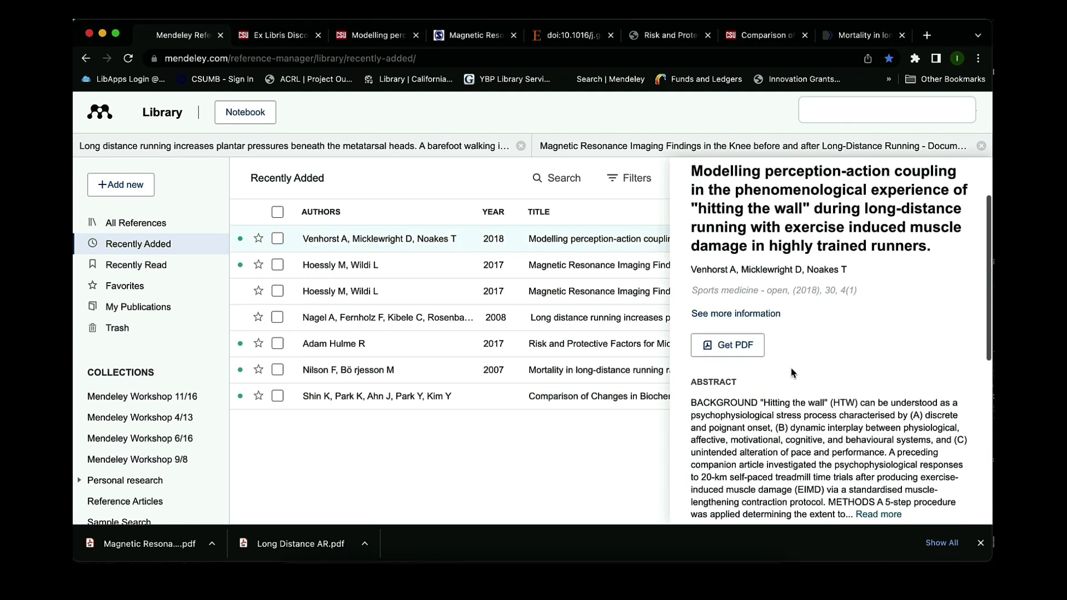
left_click(727, 346)
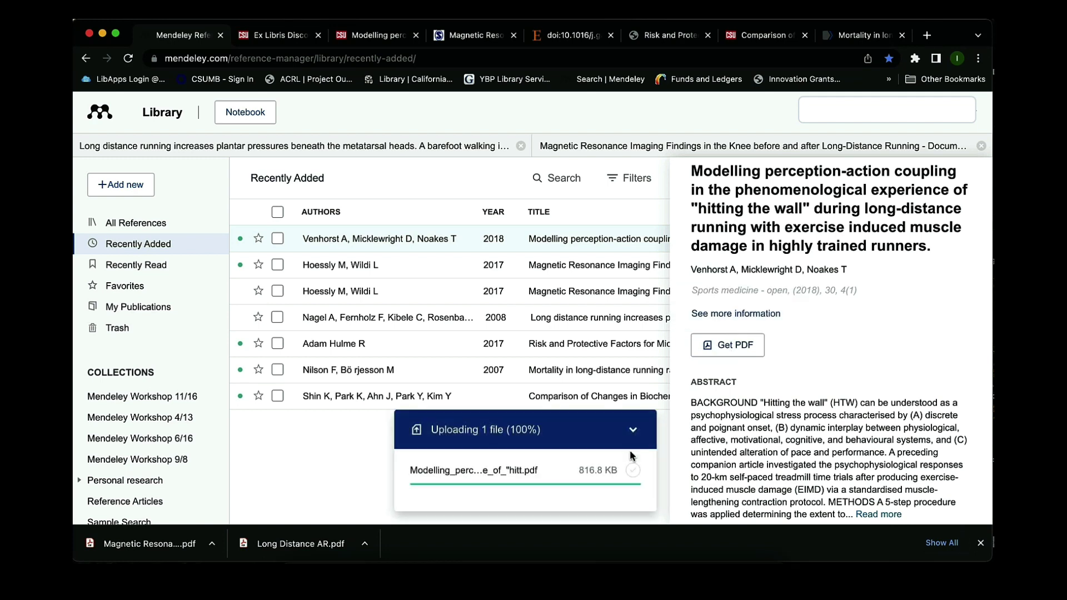